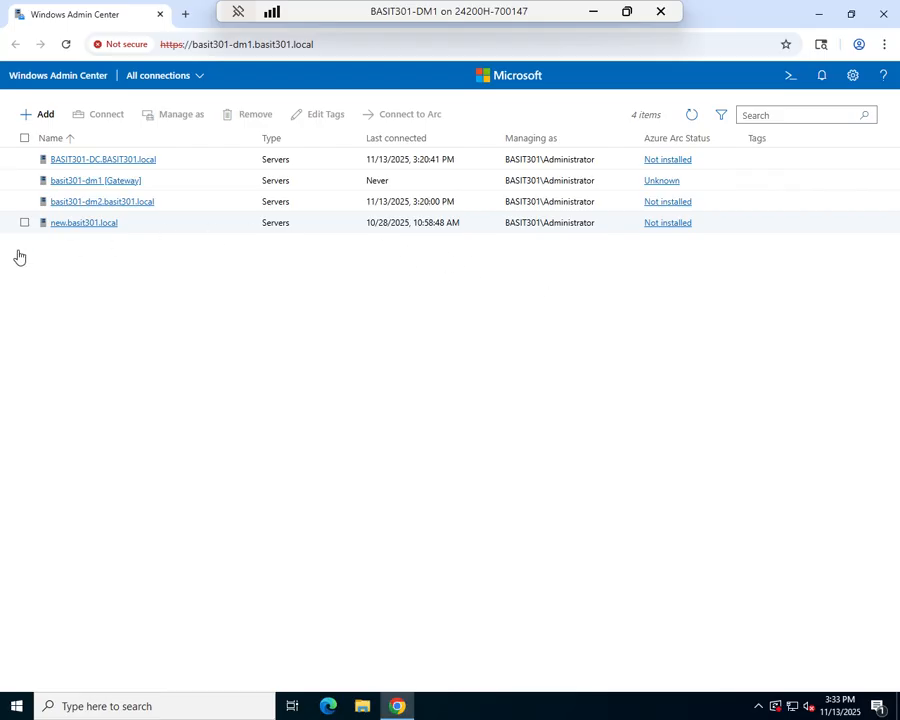
Step: Connect to basit301-dm2.basit301.local and review its overview, including the CPU, memory and Ethernet monitoring graphs
{"action": "left_click", "coordinate": [137, 205]}
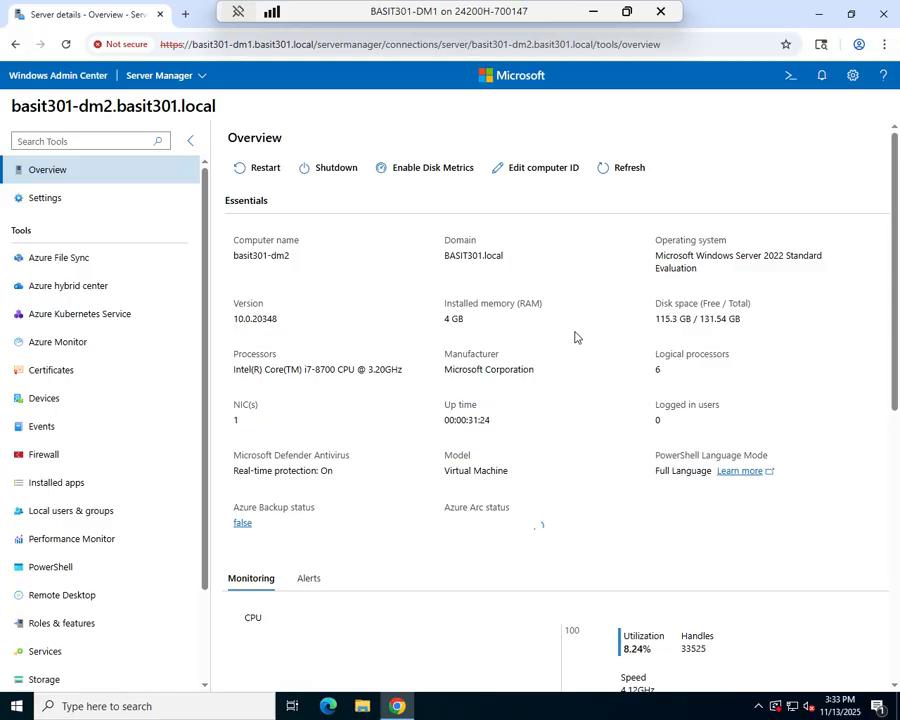
{"action": "scroll", "coordinate": [575, 337], "scroll_direction": "down", "scroll_amount": 3}
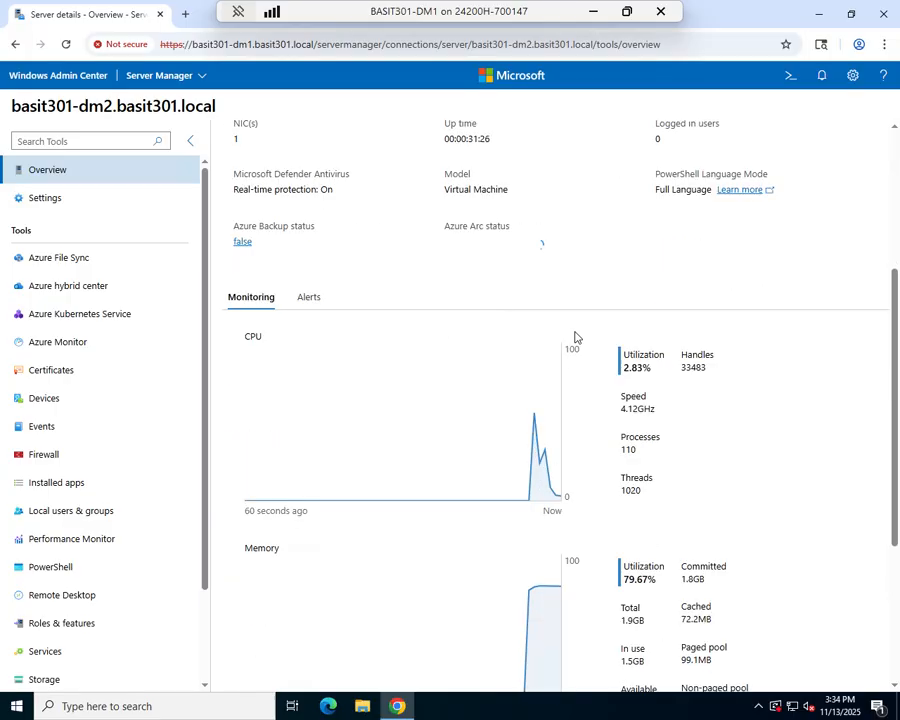
{"action": "scroll", "coordinate": [575, 337], "scroll_direction": "down", "scroll_amount": 2}
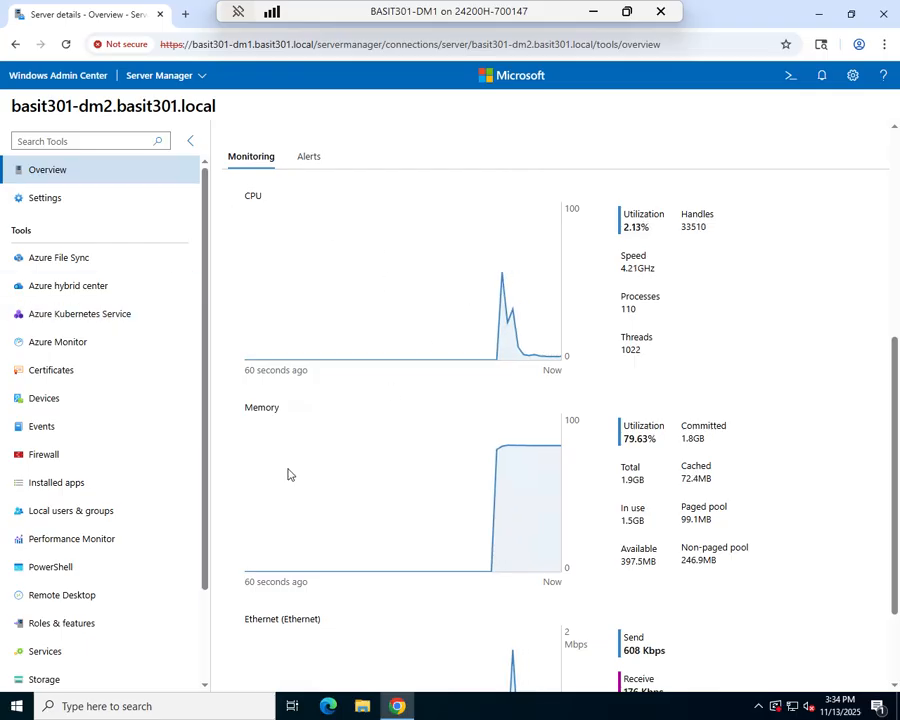
{"action": "scroll", "coordinate": [358, 484], "scroll_direction": "down", "scroll_amount": 2}
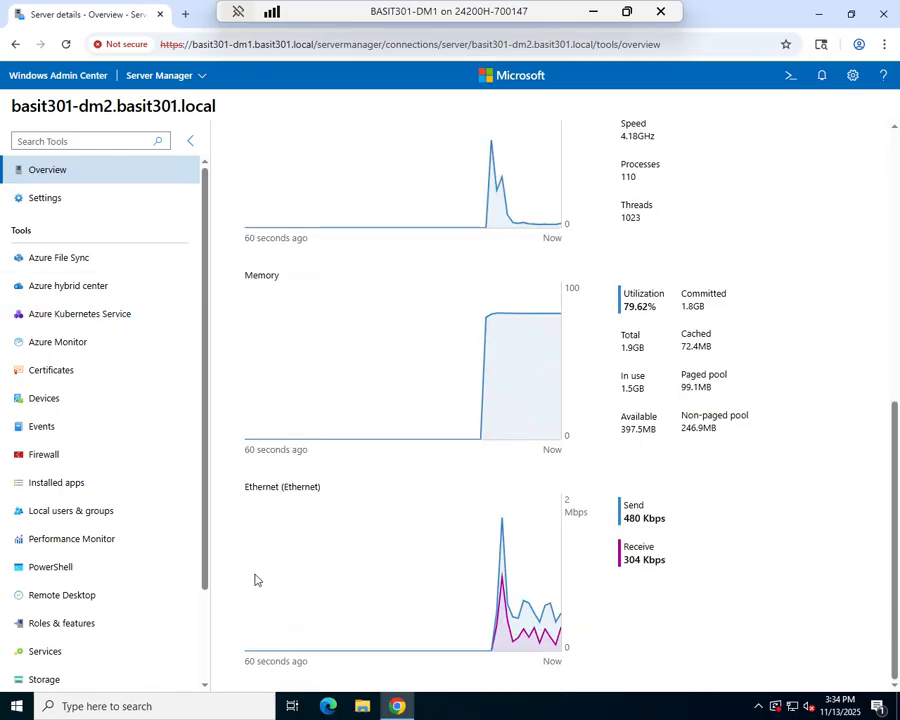
{"action": "scroll", "coordinate": [482, 601], "scroll_direction": "up", "scroll_amount": 3}
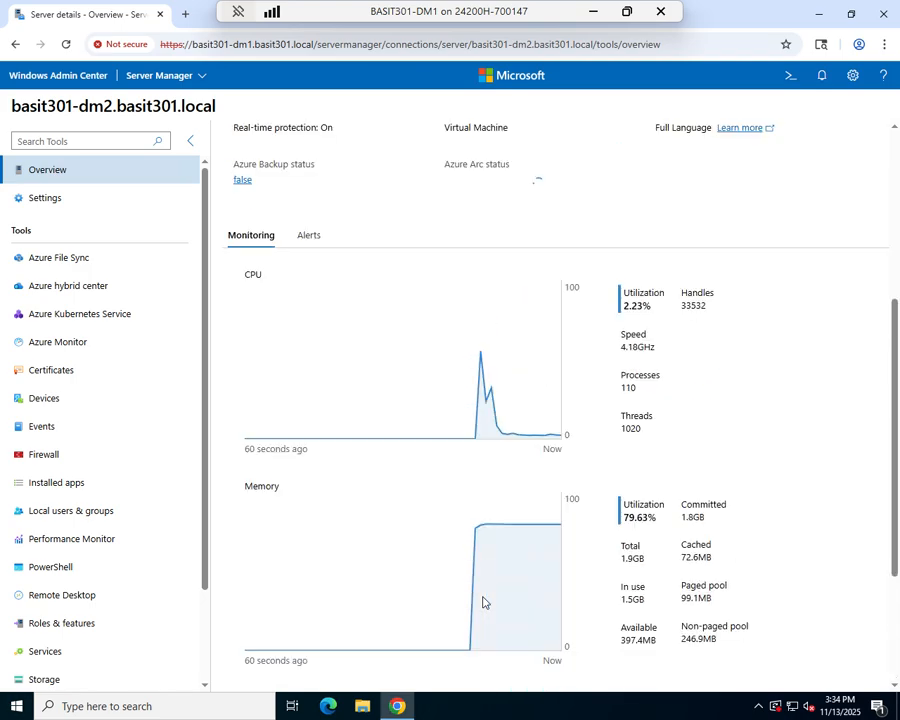
{"action": "scroll", "coordinate": [482, 601], "scroll_direction": "down", "scroll_amount": 1}
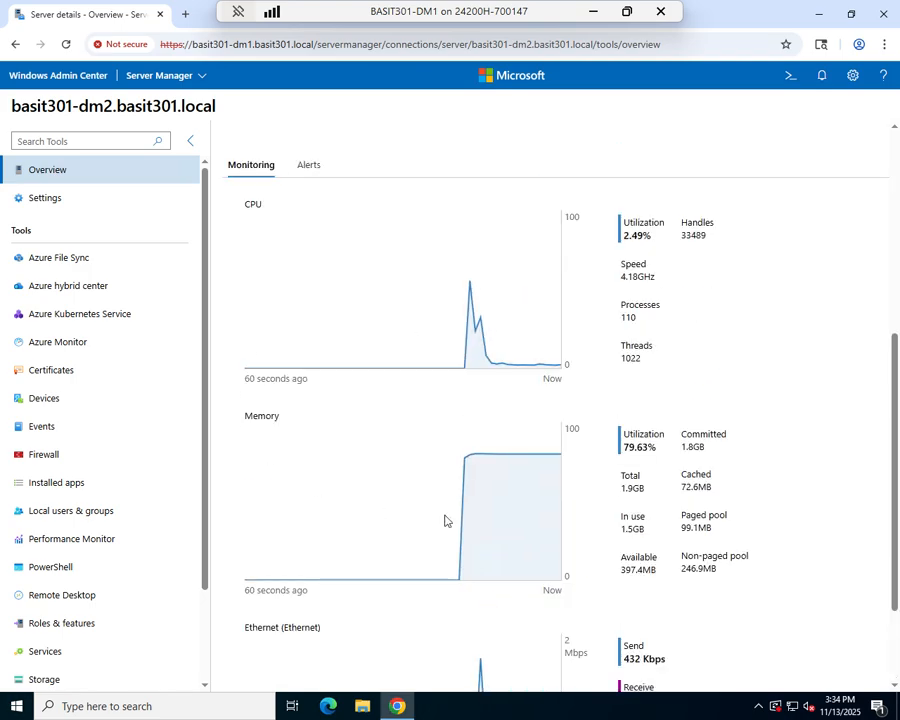
{"action": "scroll", "coordinate": [444, 518], "scroll_direction": "down", "scroll_amount": 1}
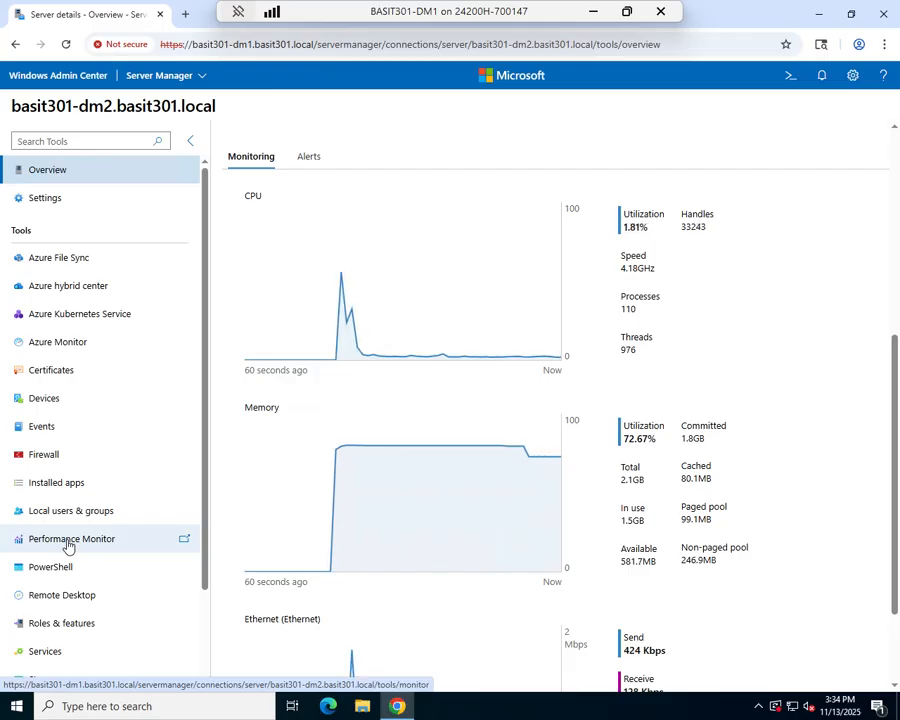
Step: Review the available and installed extensions in the gateway settings
{"action": "left_click", "coordinate": [853, 76]}
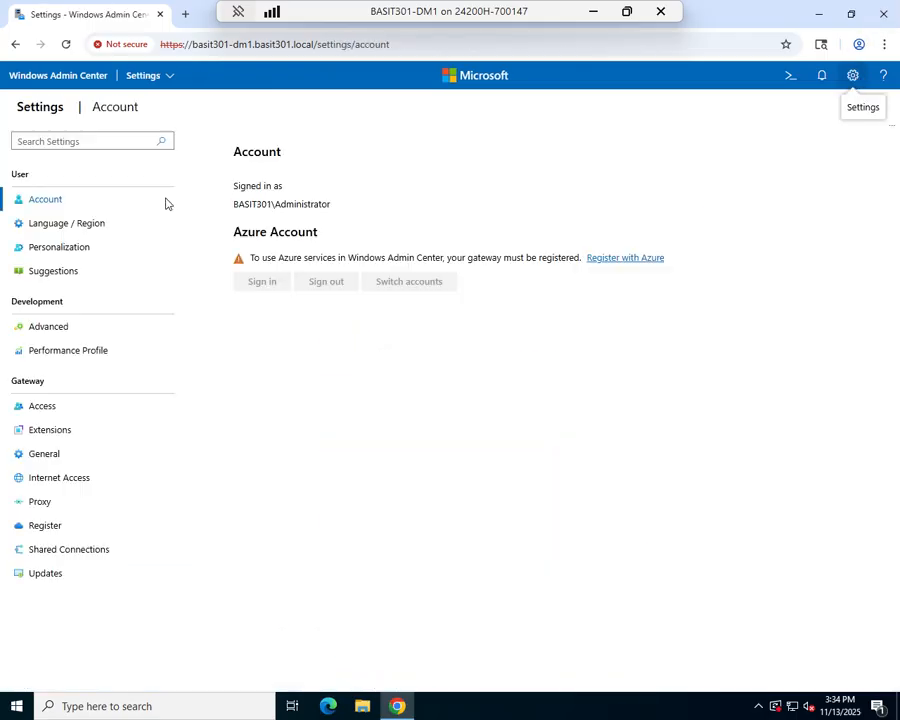
{"action": "left_click", "coordinate": [48, 433]}
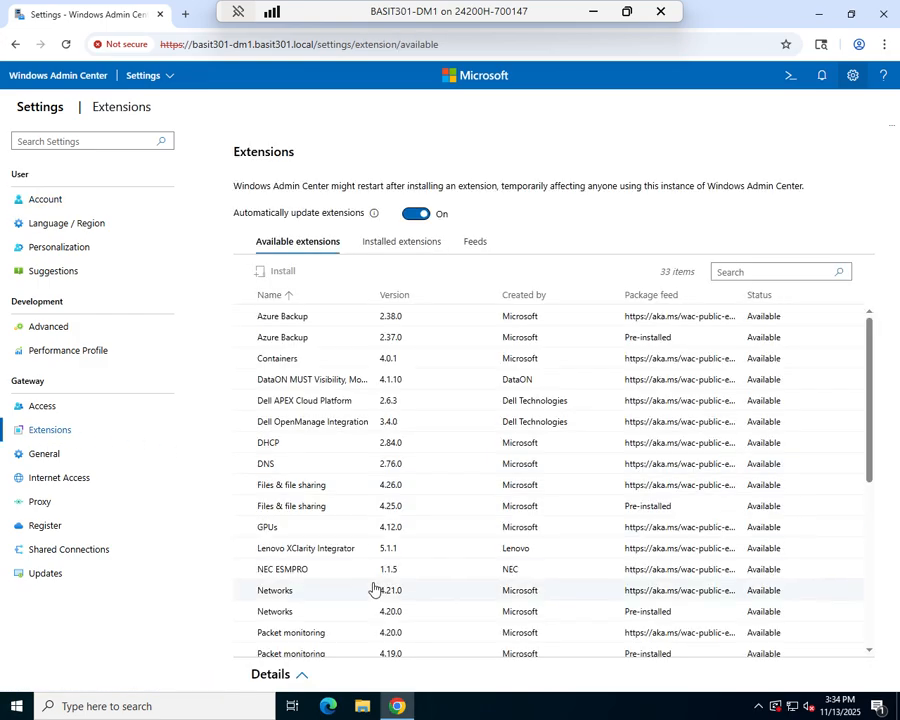
{"action": "scroll", "coordinate": [373, 590], "scroll_direction": "down", "scroll_amount": 3}
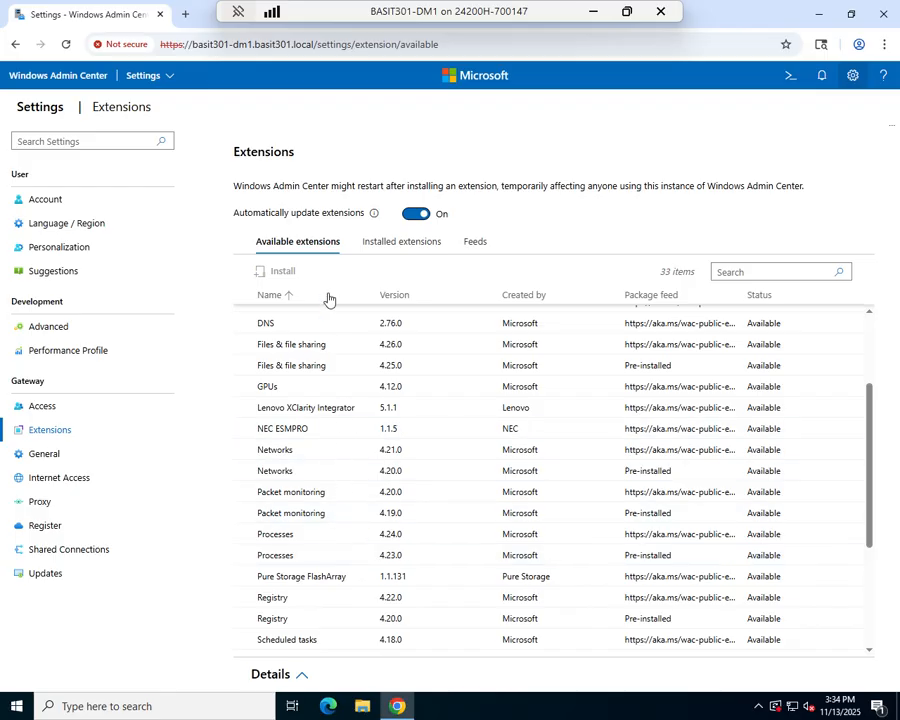
{"action": "left_click", "coordinate": [376, 244]}
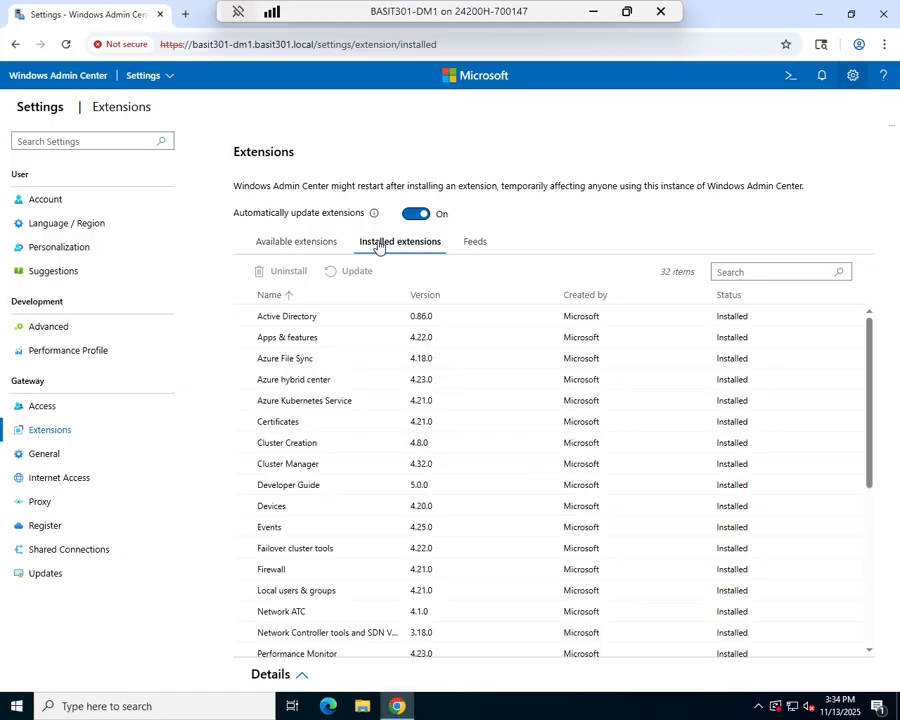
{"action": "scroll", "coordinate": [321, 456], "scroll_direction": "down", "scroll_amount": 1}
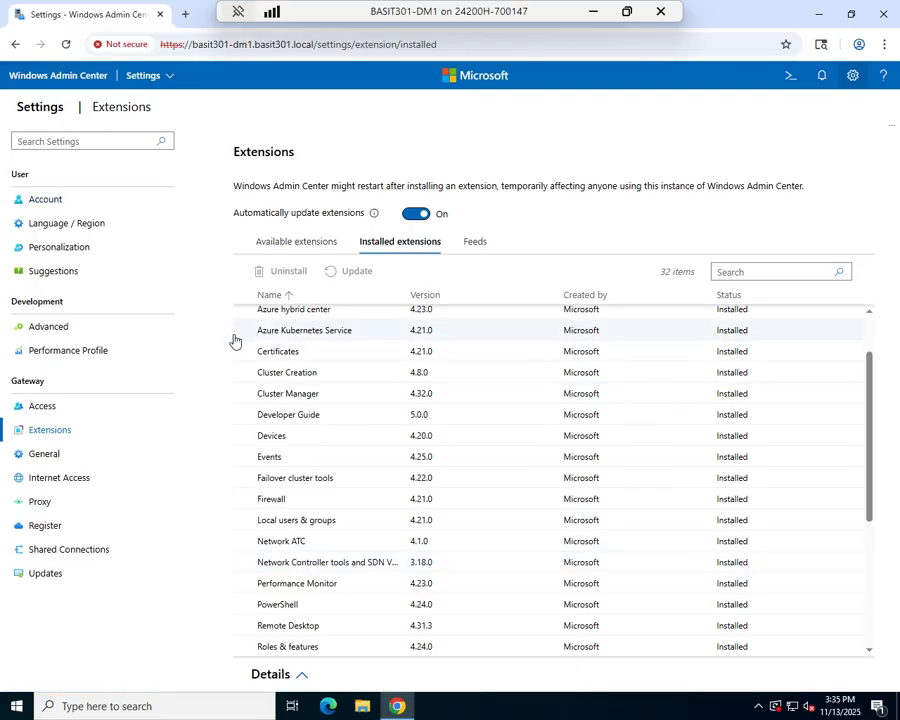
Step: Reconnect to basit301-dm2.basit301.local from Server Manager and create a blank Performance Monitor workspace
{"action": "left_click", "coordinate": [157, 80]}
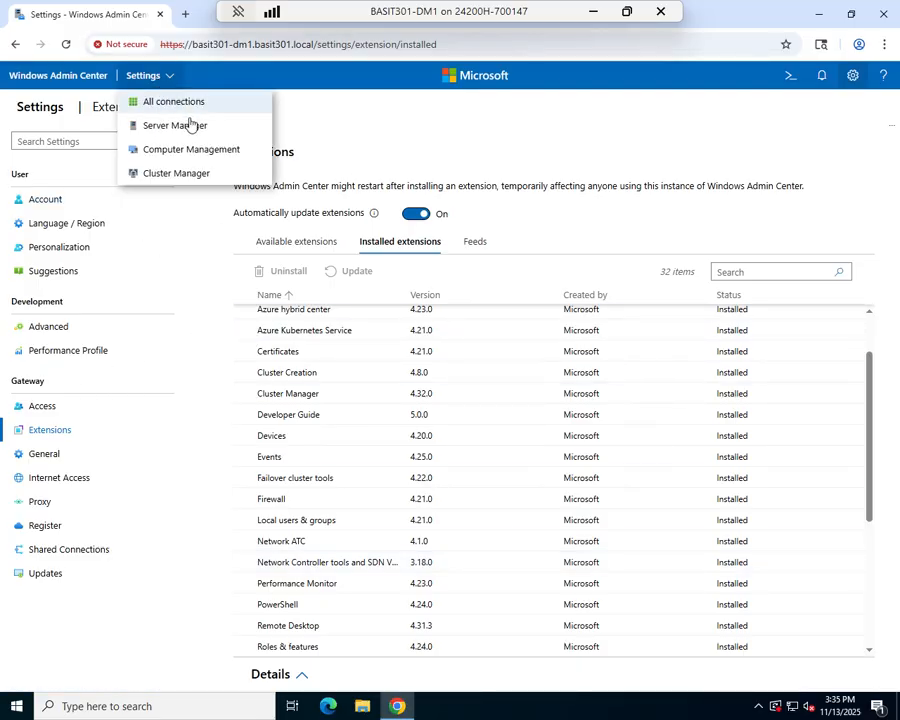
{"action": "left_click", "coordinate": [192, 132]}
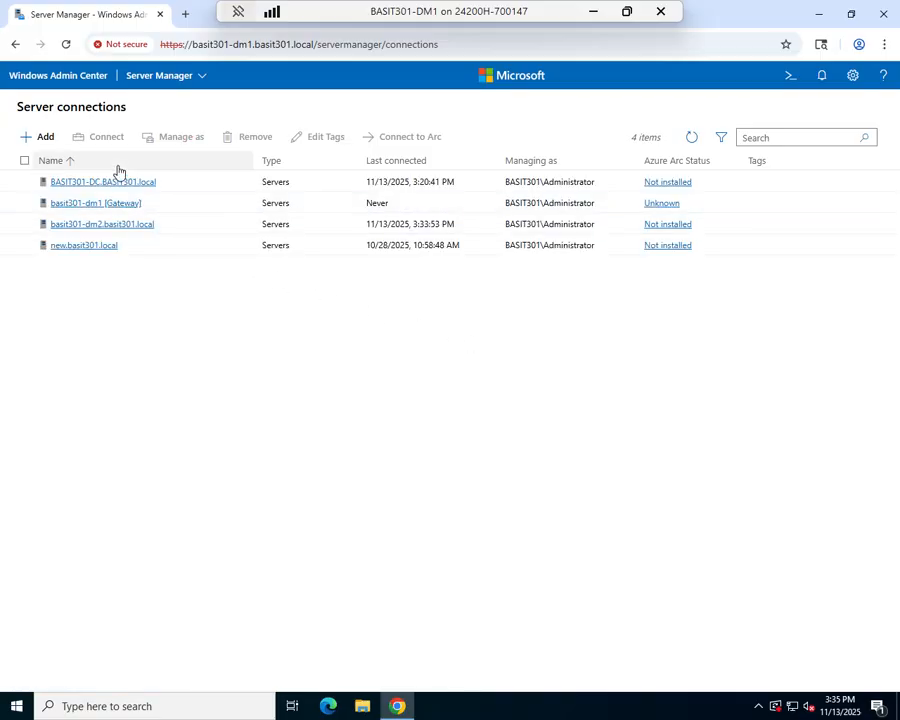
{"action": "left_click", "coordinate": [143, 226]}
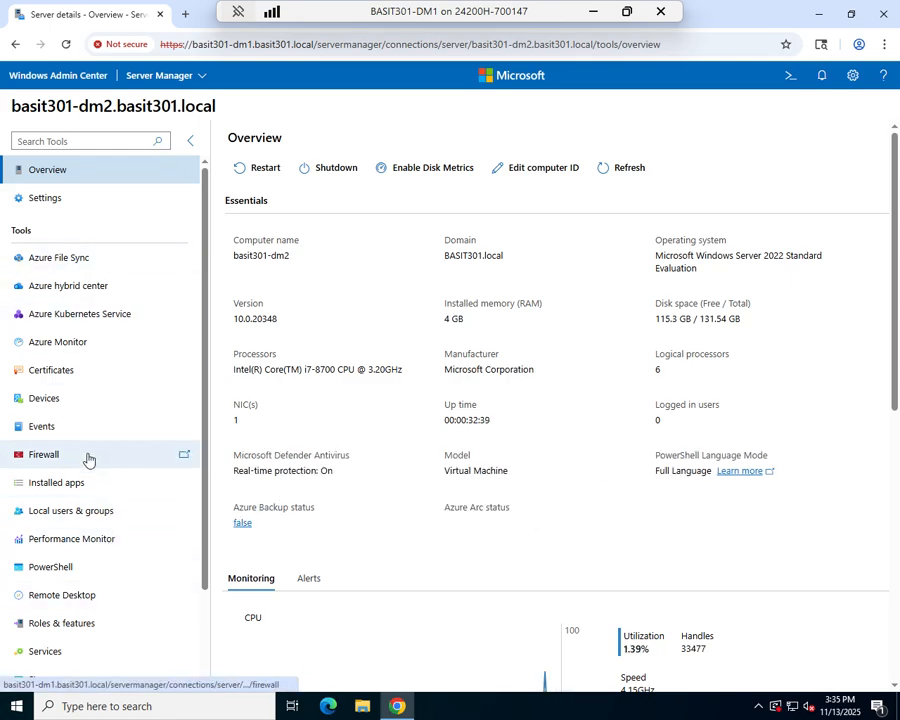
{"action": "left_click", "coordinate": [76, 545]}
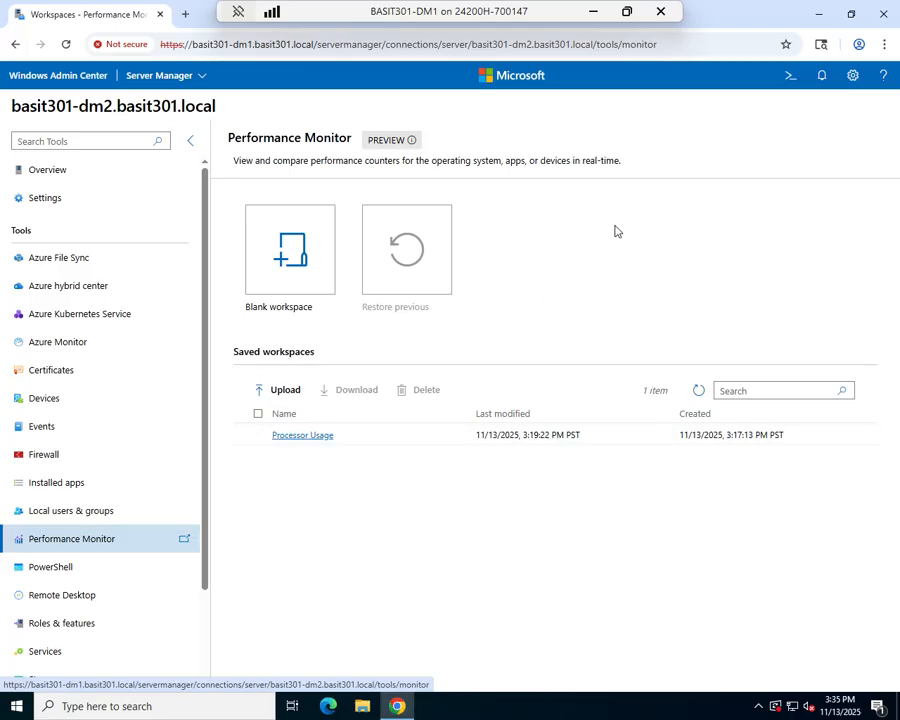
{"action": "left_click", "coordinate": [288, 266]}
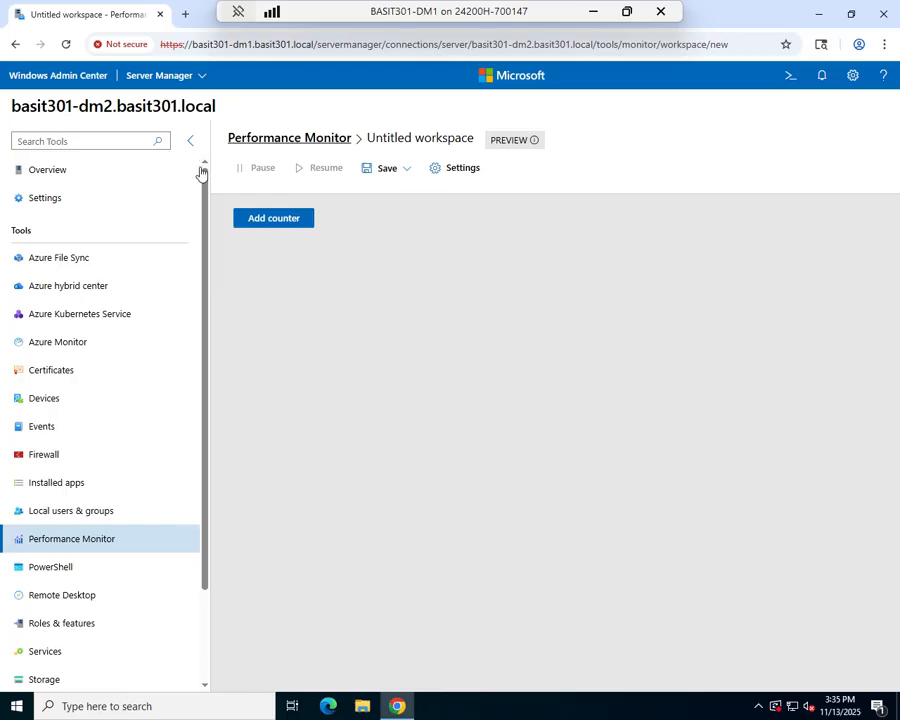
Step: Add a counter to the workspace and set its object to Network Adapter
{"action": "left_click", "coordinate": [284, 220]}
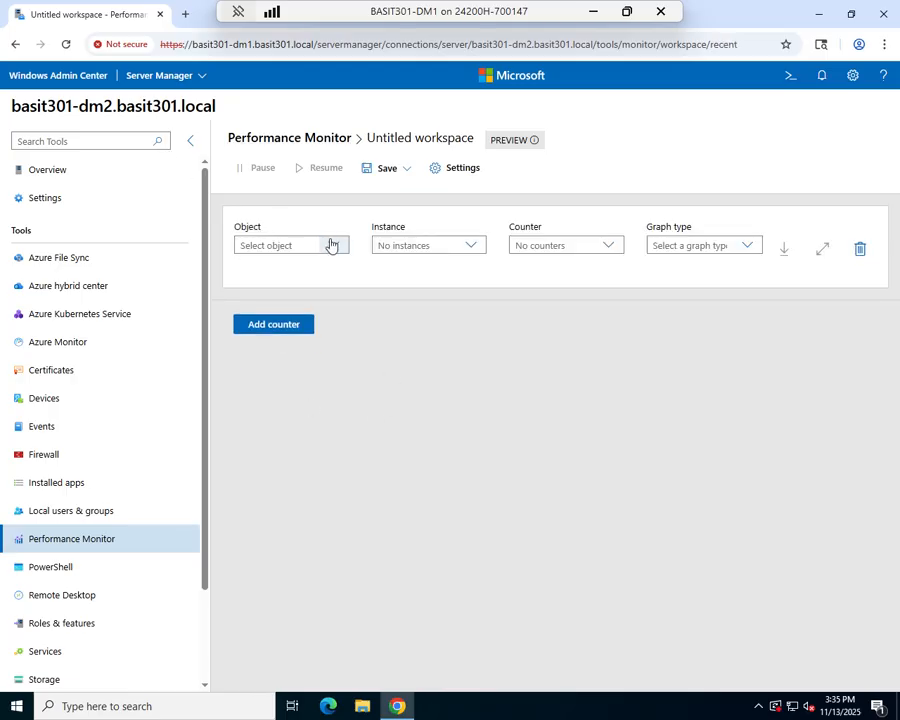
{"action": "left_click", "coordinate": [334, 245]}
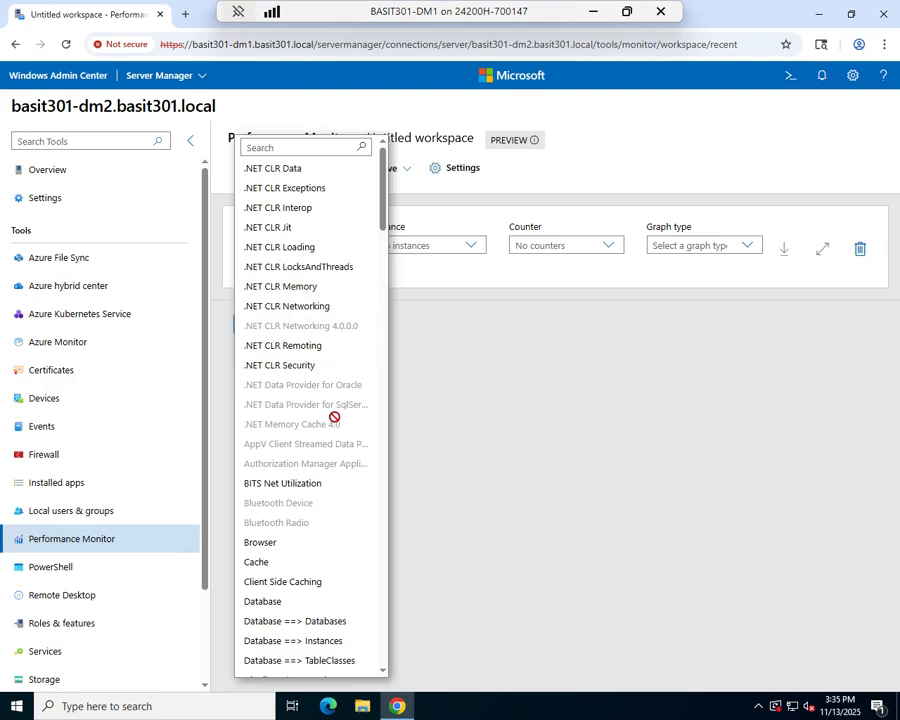
{"action": "scroll", "coordinate": [335, 420], "scroll_direction": "down", "scroll_amount": 5}
{"action": "scroll", "coordinate": [335, 418], "scroll_direction": "down", "scroll_amount": 5}
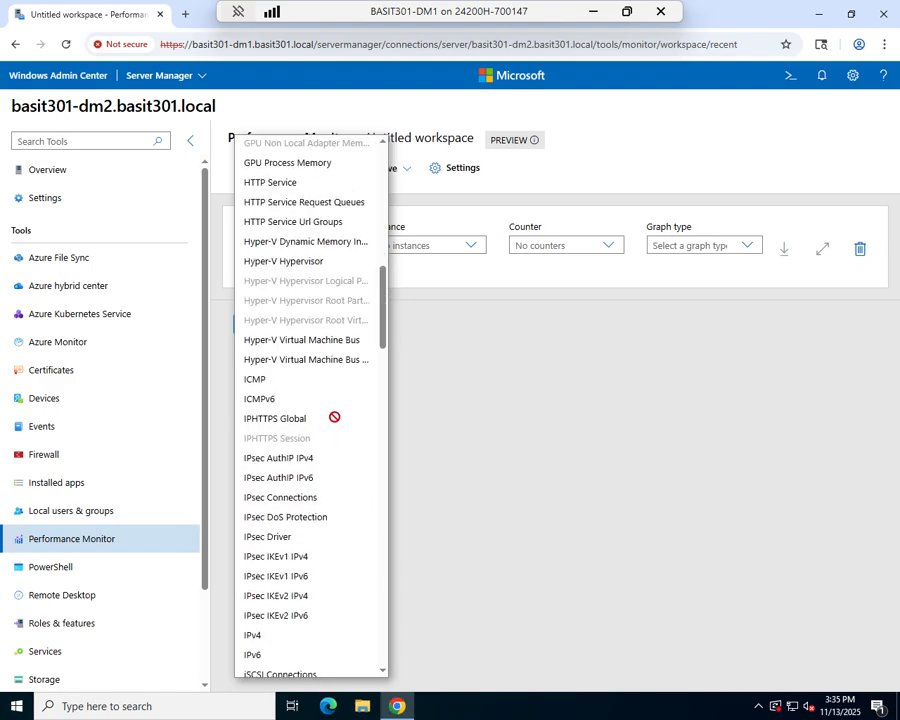
{"action": "scroll", "coordinate": [335, 420], "scroll_direction": "down", "scroll_amount": 3}
{"action": "scroll", "coordinate": [335, 424], "scroll_direction": "down", "scroll_amount": 1}
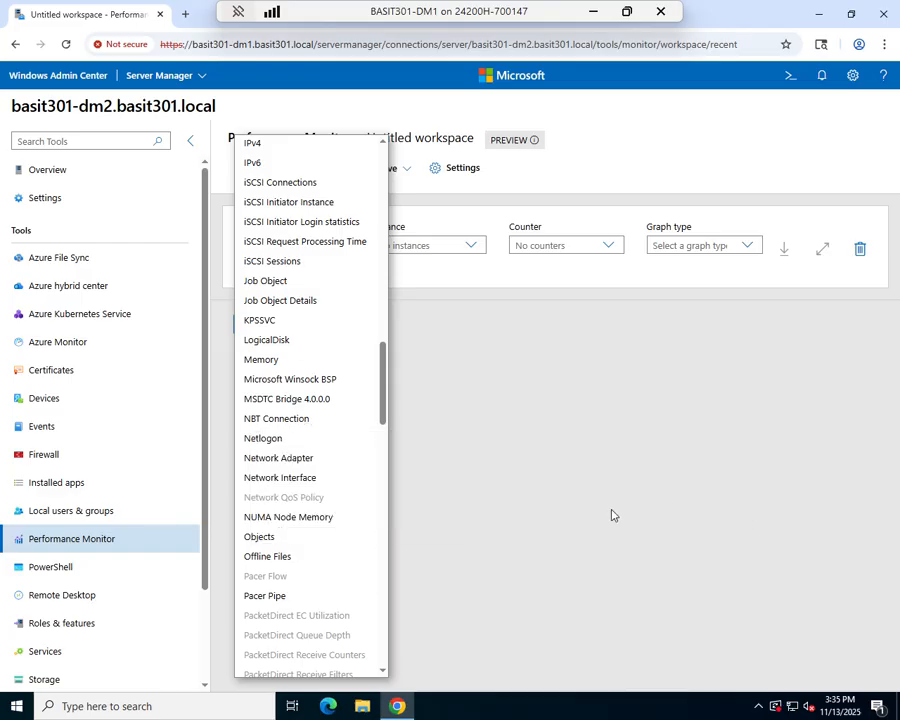
{"action": "left_click", "coordinate": [259, 460]}
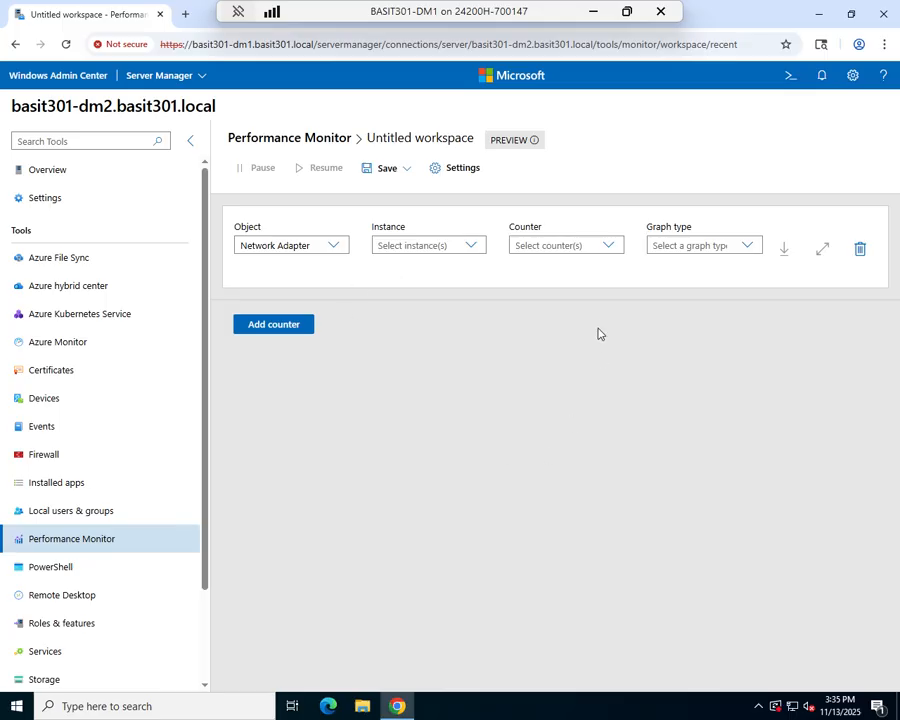
Step: Choose Bytes Received/sec and Bytes Sent/sec as the counters for the Network Adapter object
{"action": "left_click", "coordinate": [611, 247]}
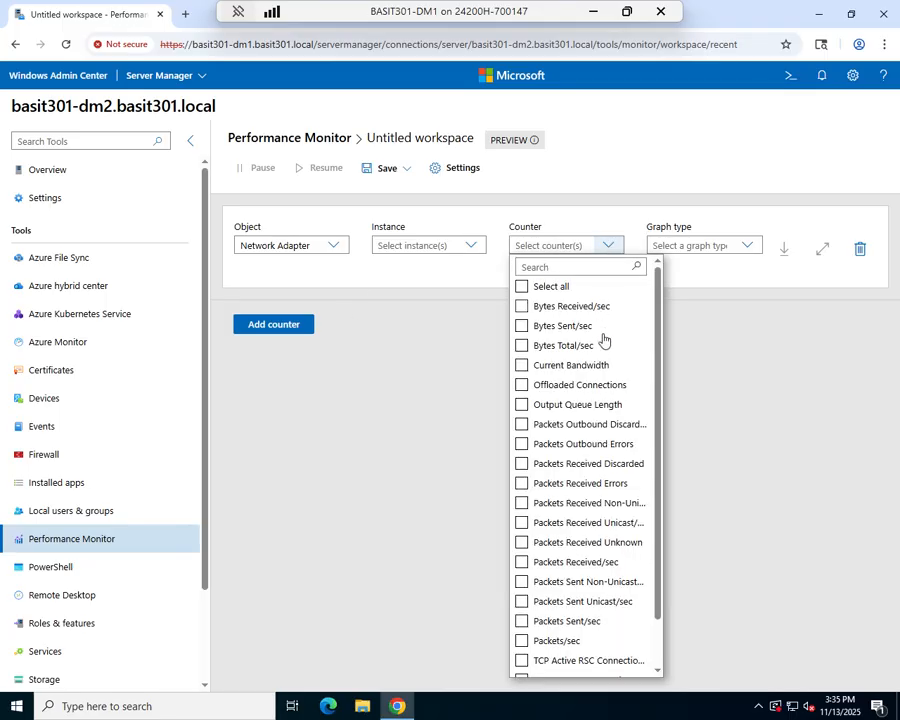
{"action": "left_click", "coordinate": [521, 306]}
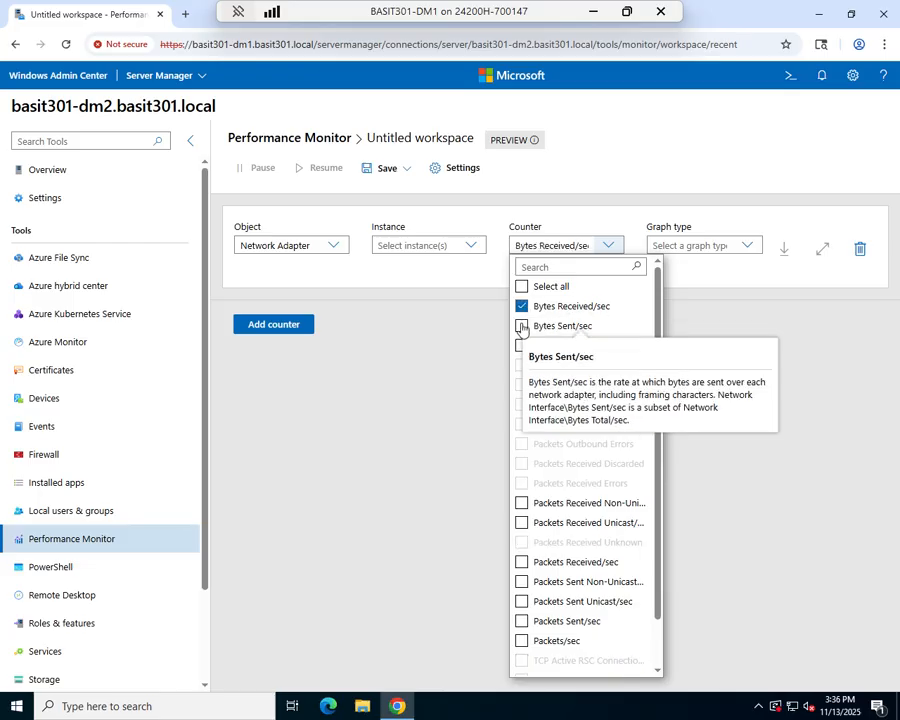
{"action": "left_click", "coordinate": [521, 327]}
{"action": "left_click", "coordinate": [430, 390]}
Step: Include all network adapter instances, check the graph type options, and look through the adapters' values in the report
{"action": "left_click", "coordinate": [471, 250]}
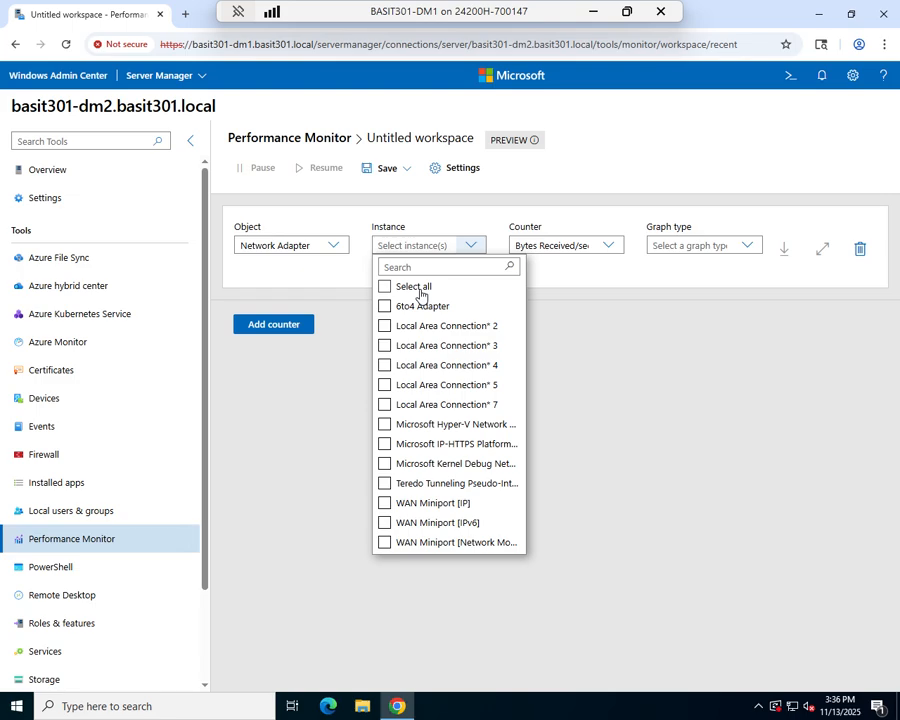
{"action": "left_click", "coordinate": [386, 289]}
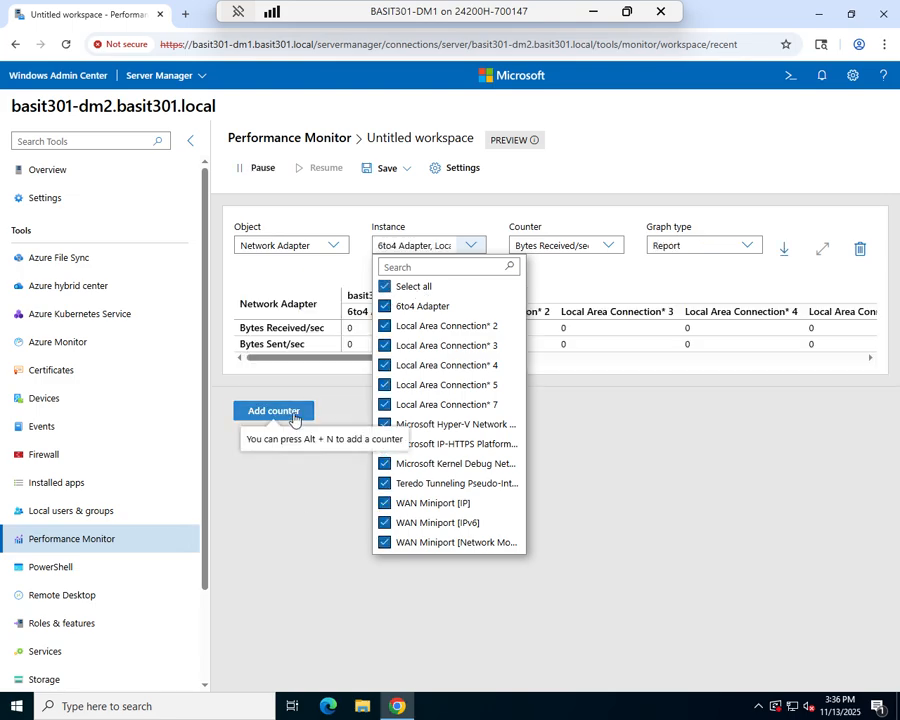
{"action": "left_click", "coordinate": [306, 531]}
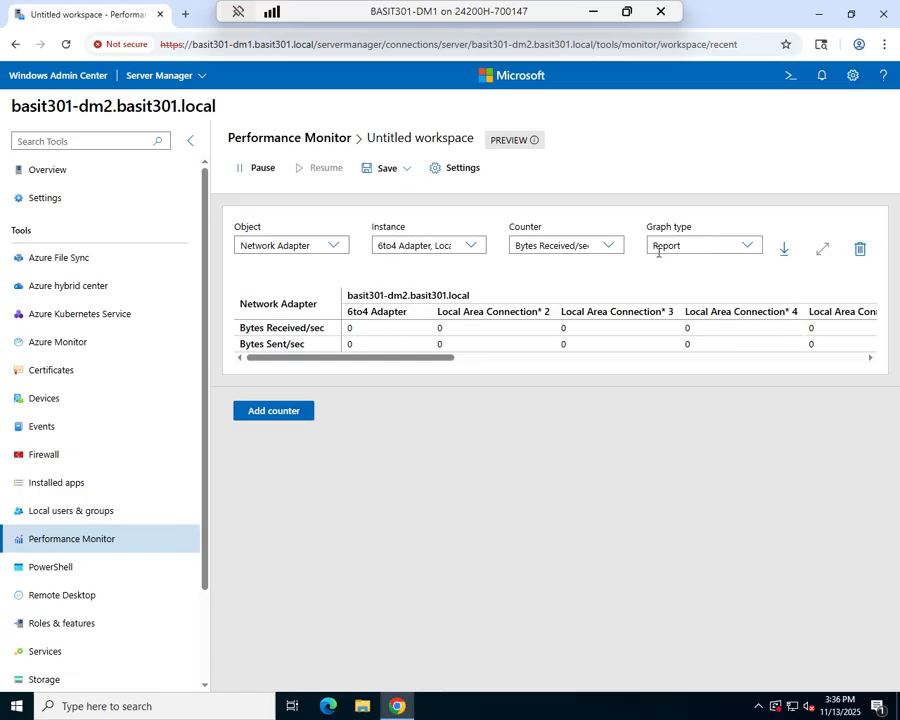
{"action": "left_click", "coordinate": [749, 250]}
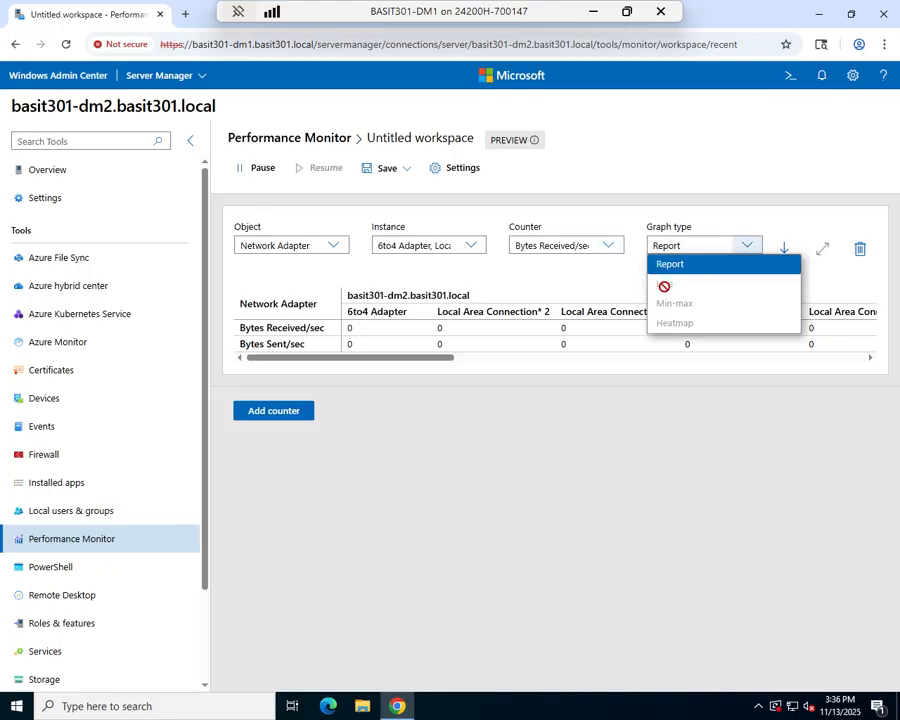
{"action": "left_click", "coordinate": [386, 410]}
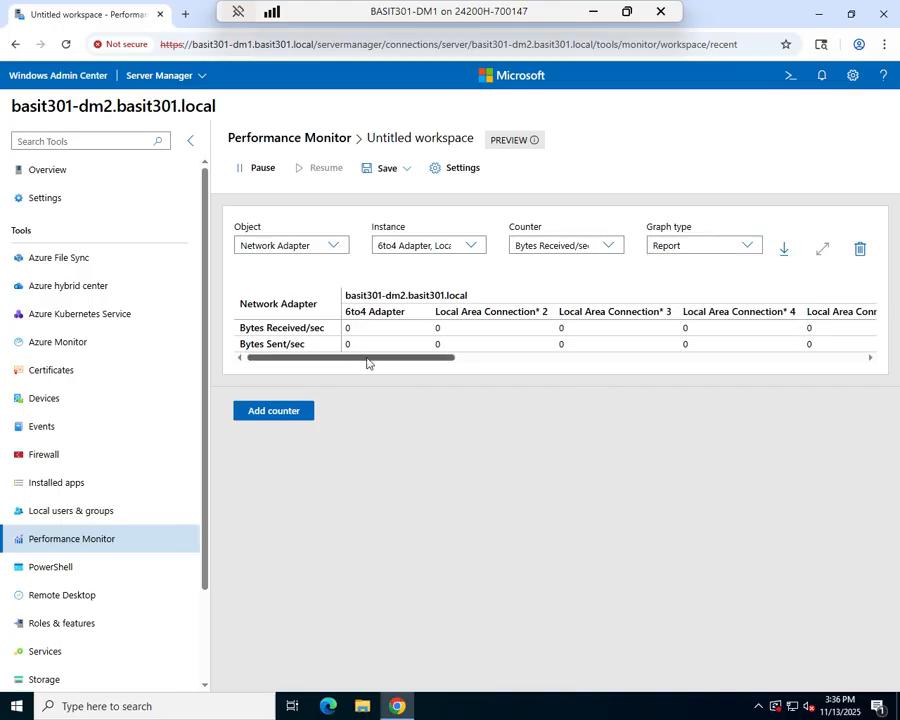
{"action": "left_click_drag", "start_coordinate": [368, 359], "coordinate": [882, 353]}
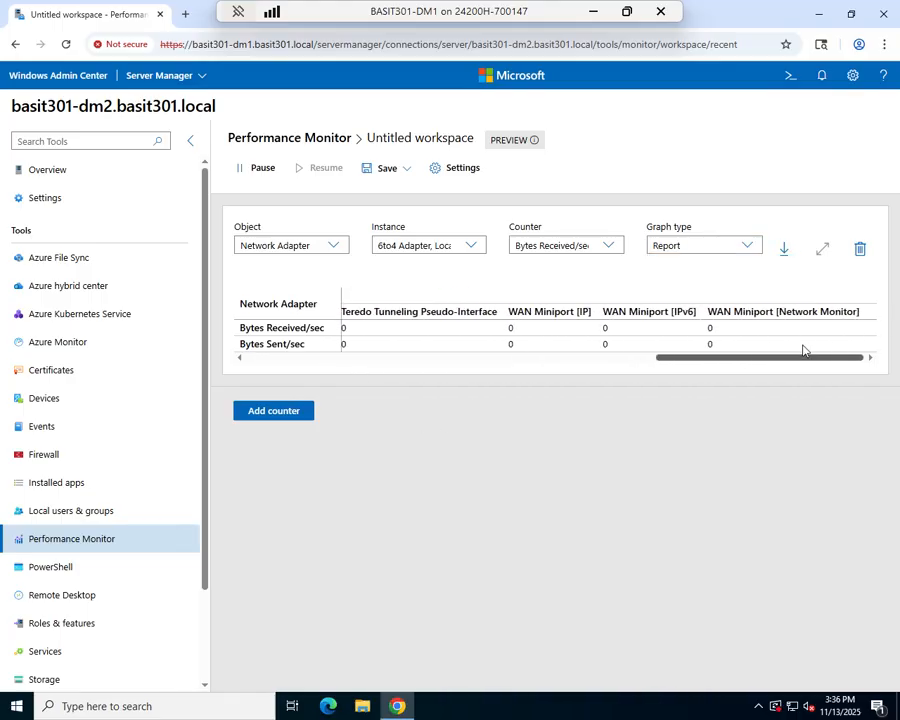
{"action": "left_click_drag", "start_coordinate": [802, 349], "coordinate": [566, 367]}
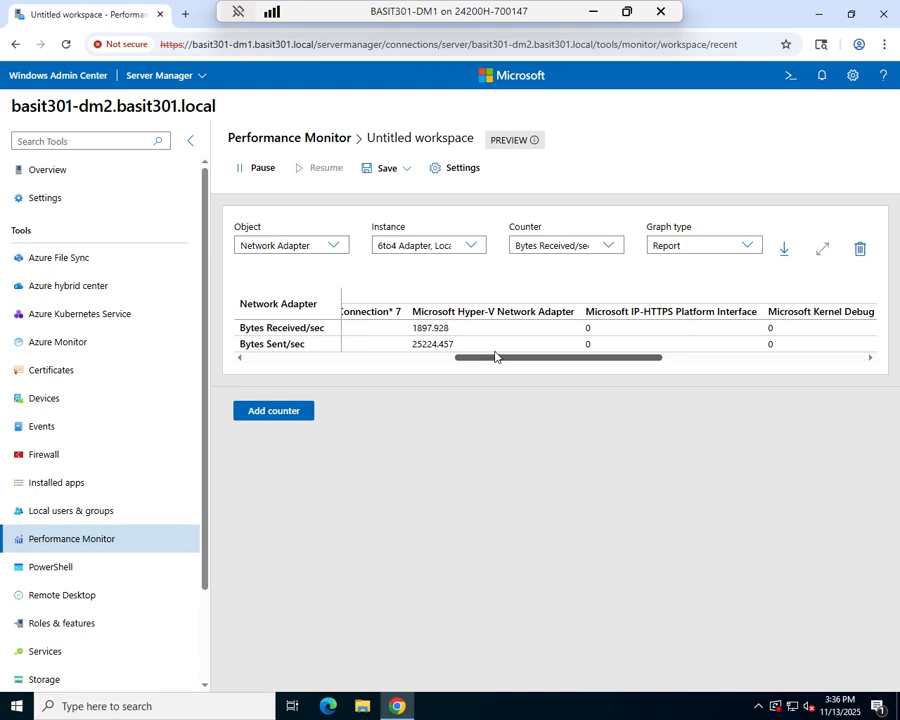
Step: Limit the counter's instances to the Microsoft Hyper-V Network Adapter only
{"action": "left_click", "coordinate": [473, 250]}
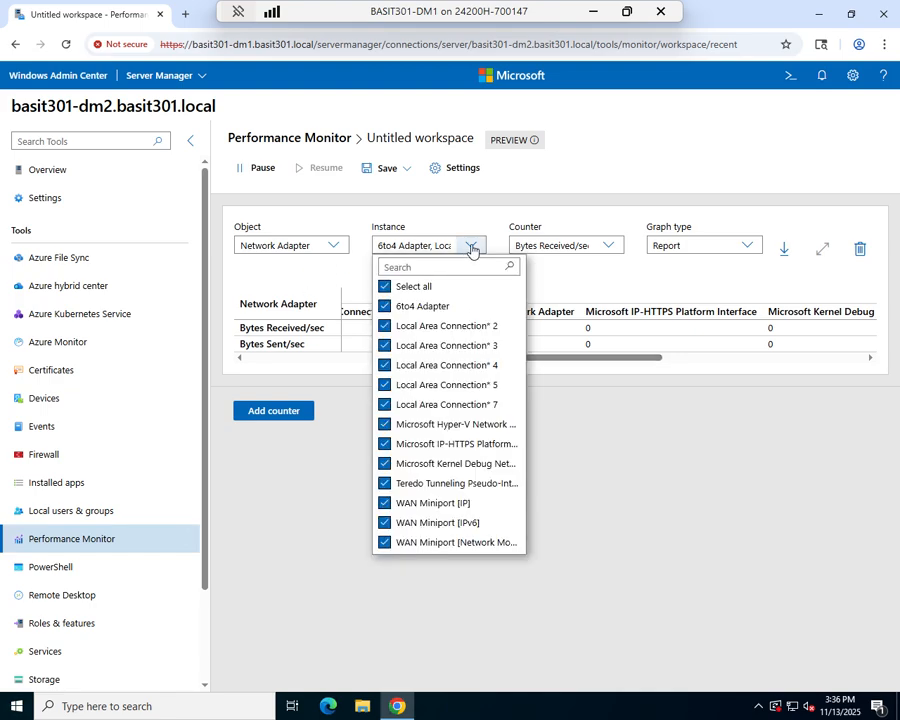
{"action": "left_click", "coordinate": [389, 288]}
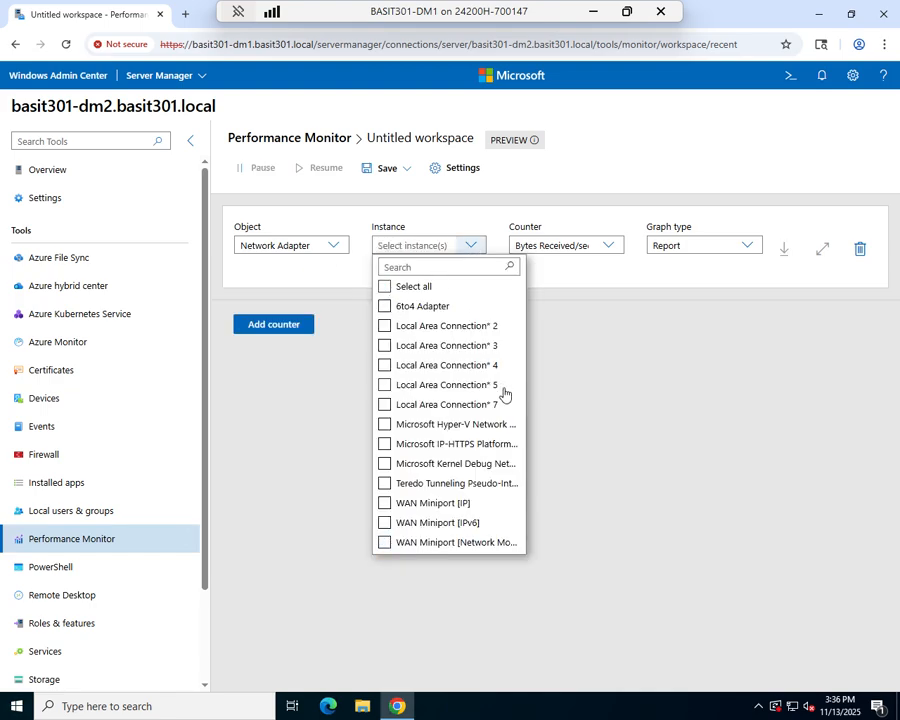
{"action": "left_click", "coordinate": [384, 426]}
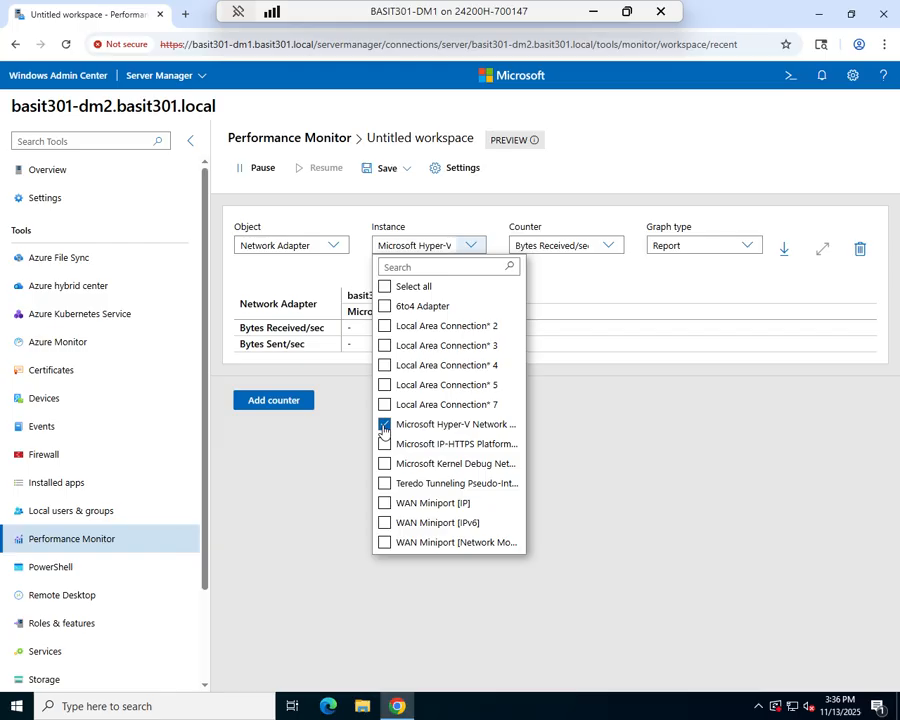
Step: Add another empty counter to the workspace and change the Network Adapter counter's graph type to Line
{"action": "left_click", "coordinate": [280, 402]}
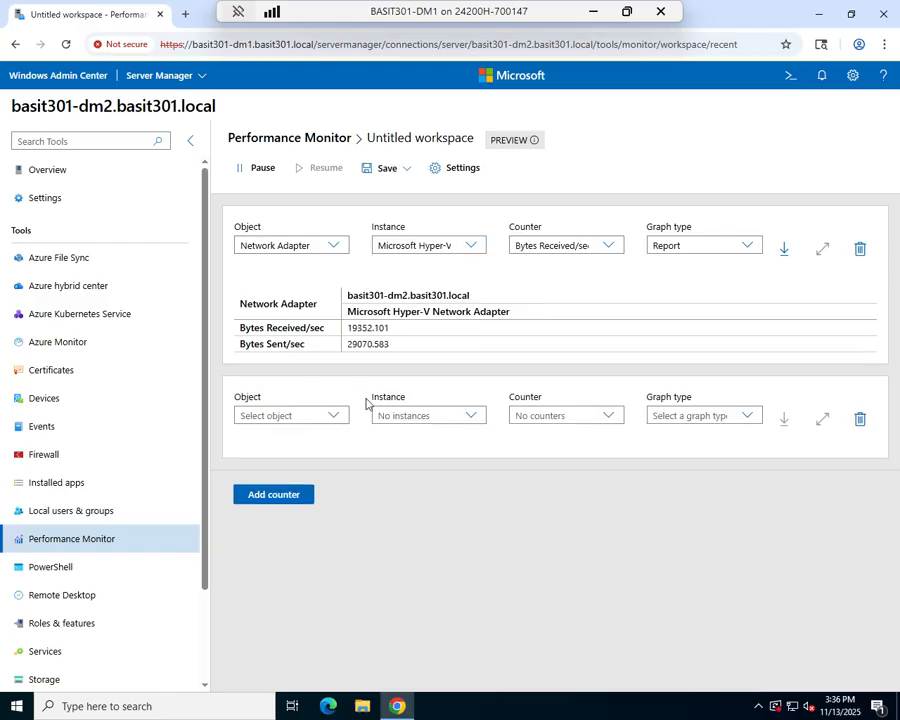
{"action": "left_click", "coordinate": [860, 419]}
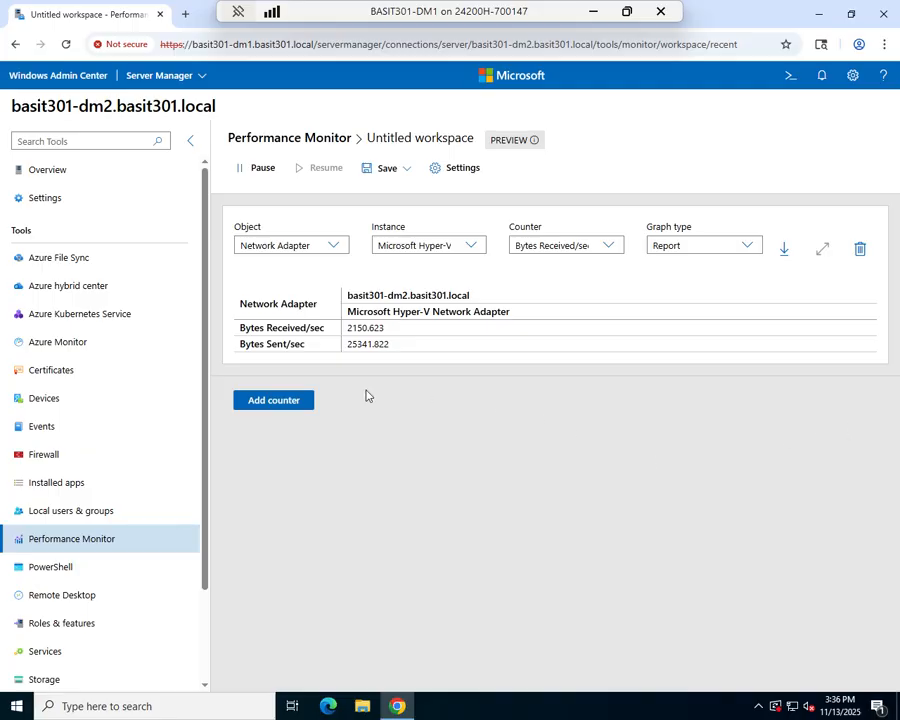
{"action": "left_click", "coordinate": [273, 399]}
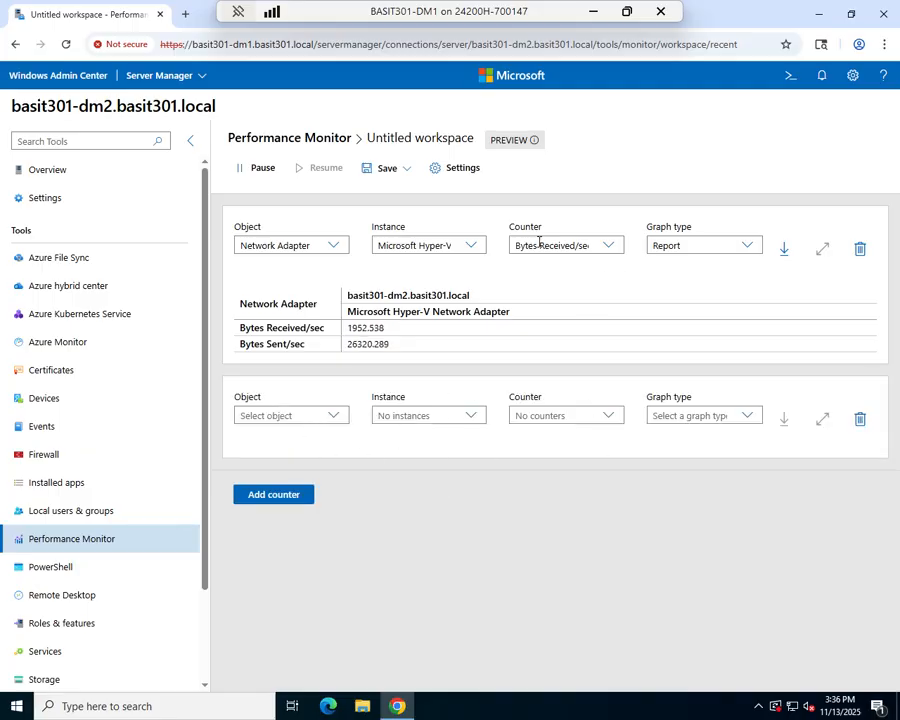
{"action": "left_click", "coordinate": [702, 243]}
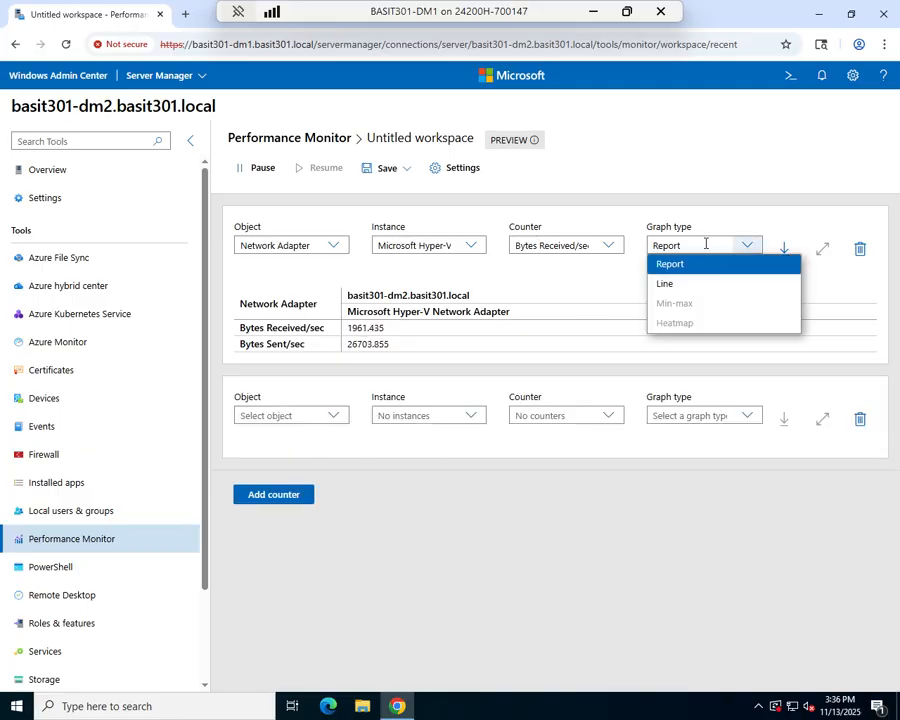
{"action": "left_click", "coordinate": [662, 285]}
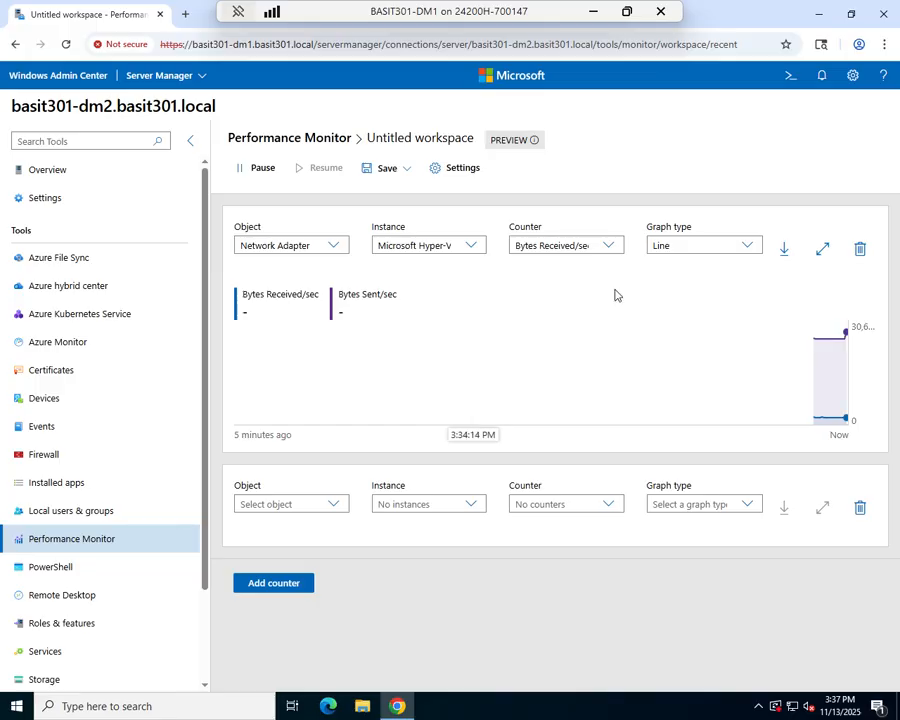
Step: Review the workspace's time range, color scheme and font size settings, and leave without submitting them
{"action": "left_click", "coordinate": [457, 172]}
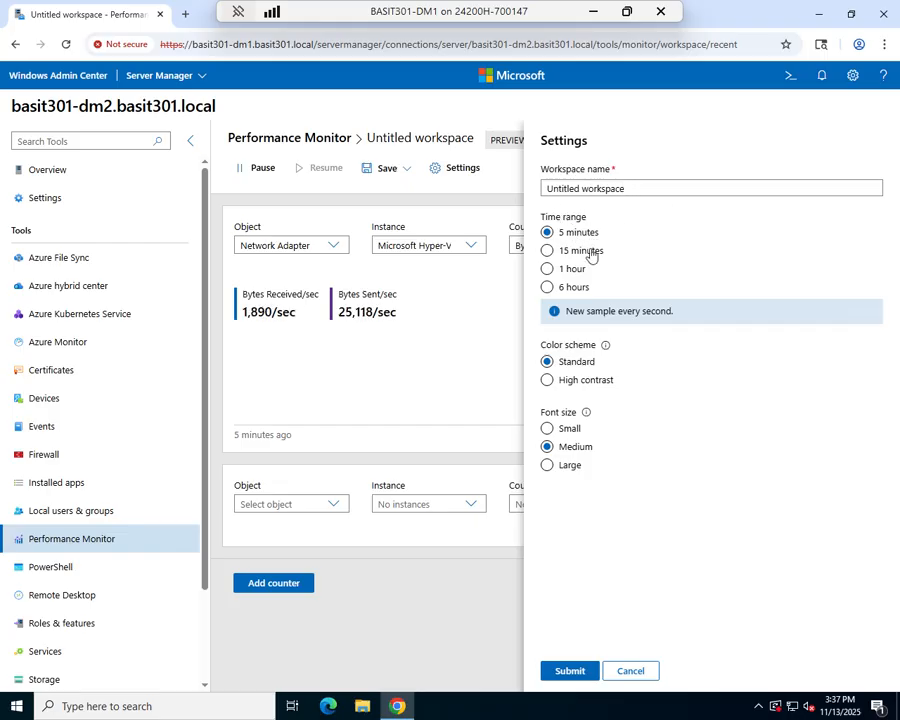
{"action": "left_click", "coordinate": [546, 360]}
{"action": "left_click", "coordinate": [627, 674]}
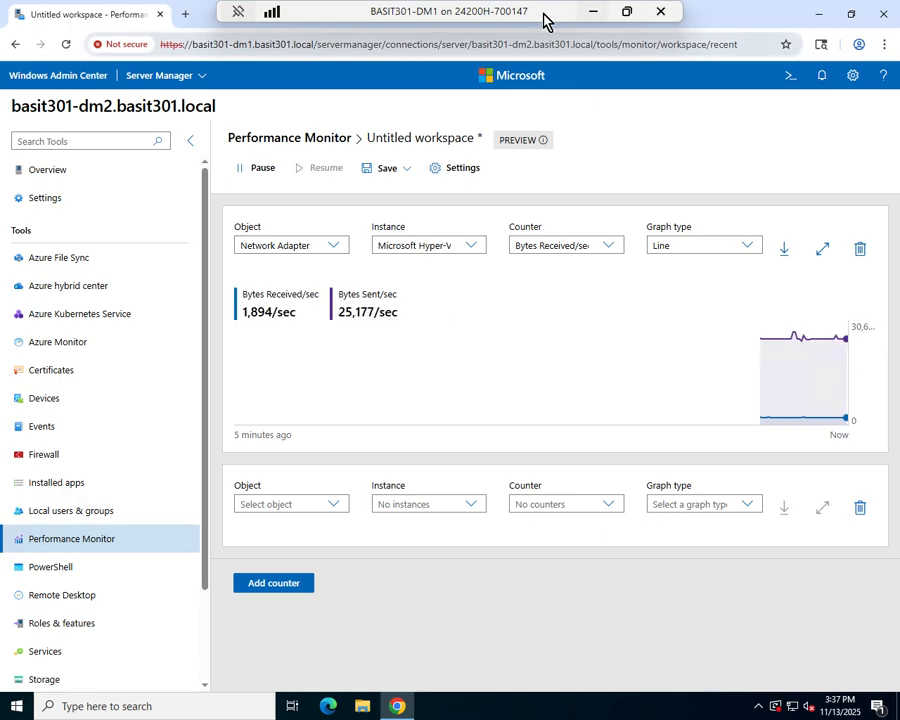
Step: Check the workspace's save options, return to the saved workspaces list and open the Processor Usage workspace
{"action": "left_click", "coordinate": [385, 172]}
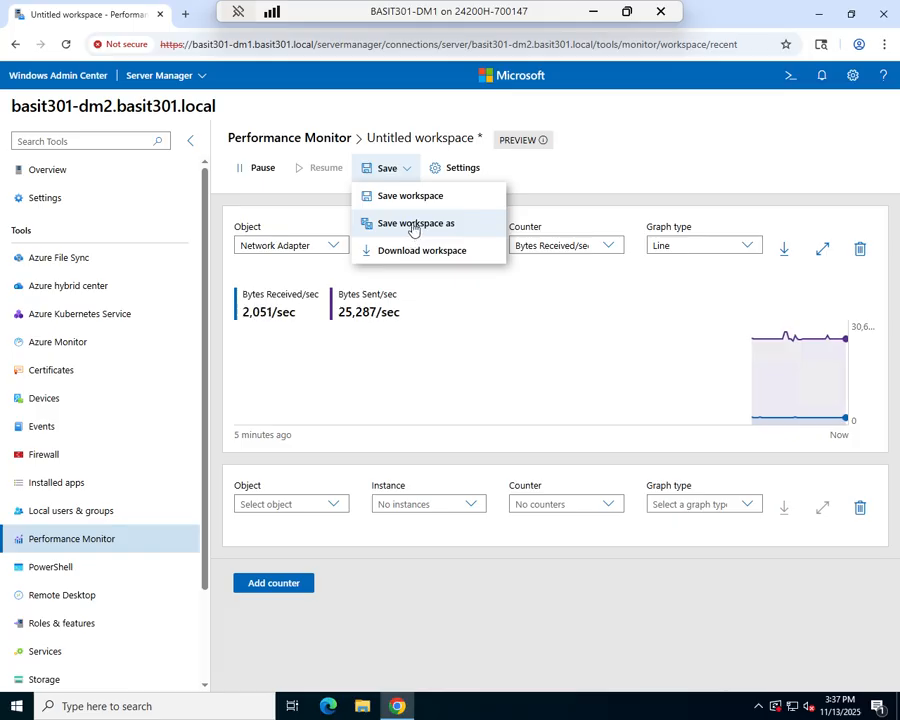
{"action": "left_click", "coordinate": [305, 147]}
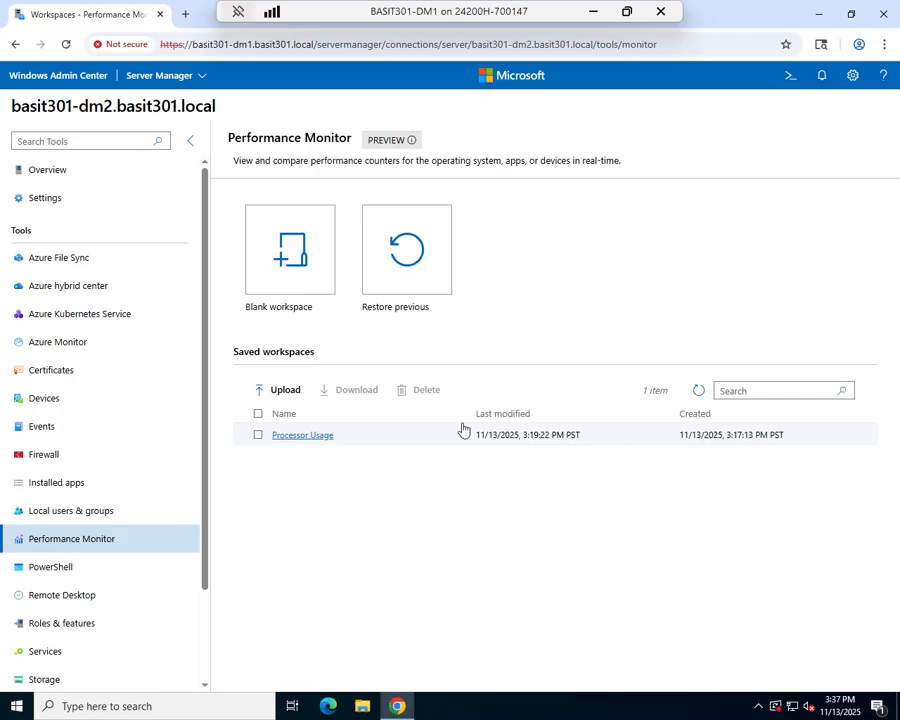
{"action": "left_click", "coordinate": [307, 442]}
{"action": "left_click", "coordinate": [305, 436]}
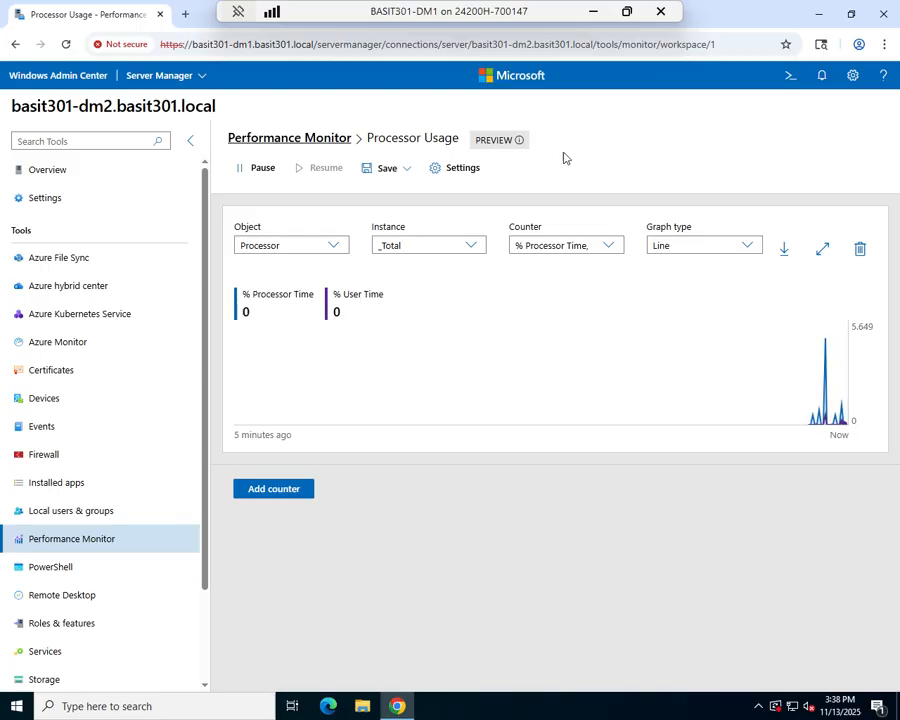
Step: Connect to the server new.basit301.local and look at the saved workspaces in its Performance Monitor
{"action": "left_click", "coordinate": [182, 77]}
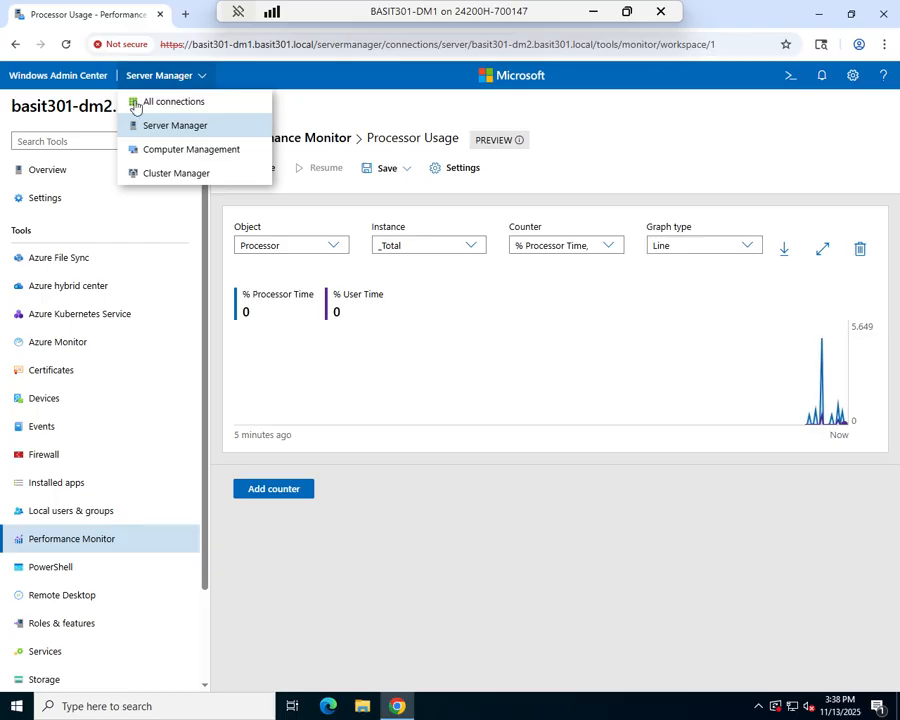
{"action": "left_click", "coordinate": [172, 128]}
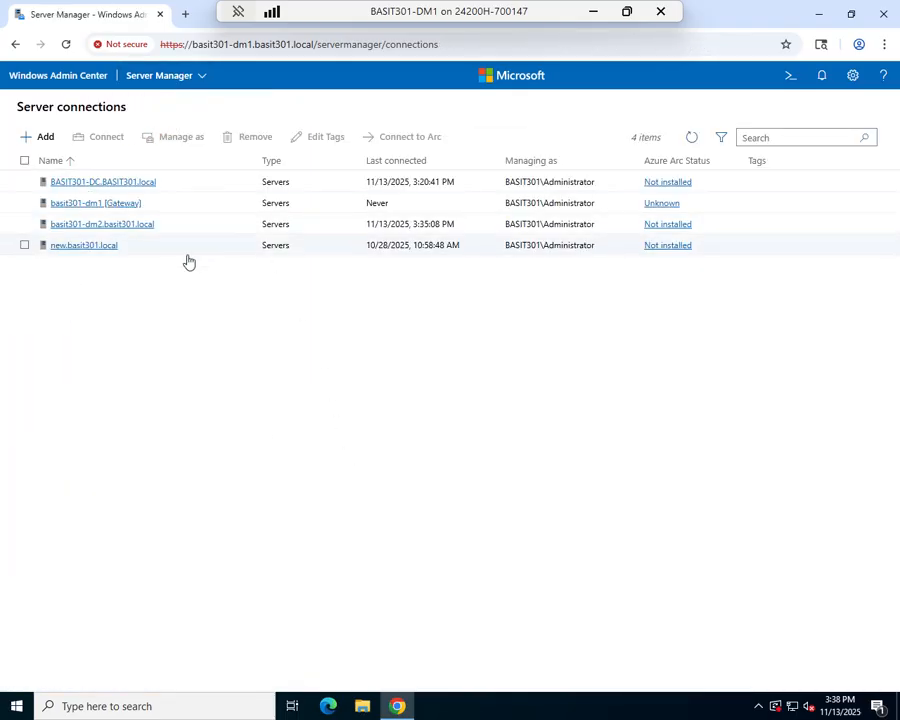
{"action": "left_click", "coordinate": [85, 246]}
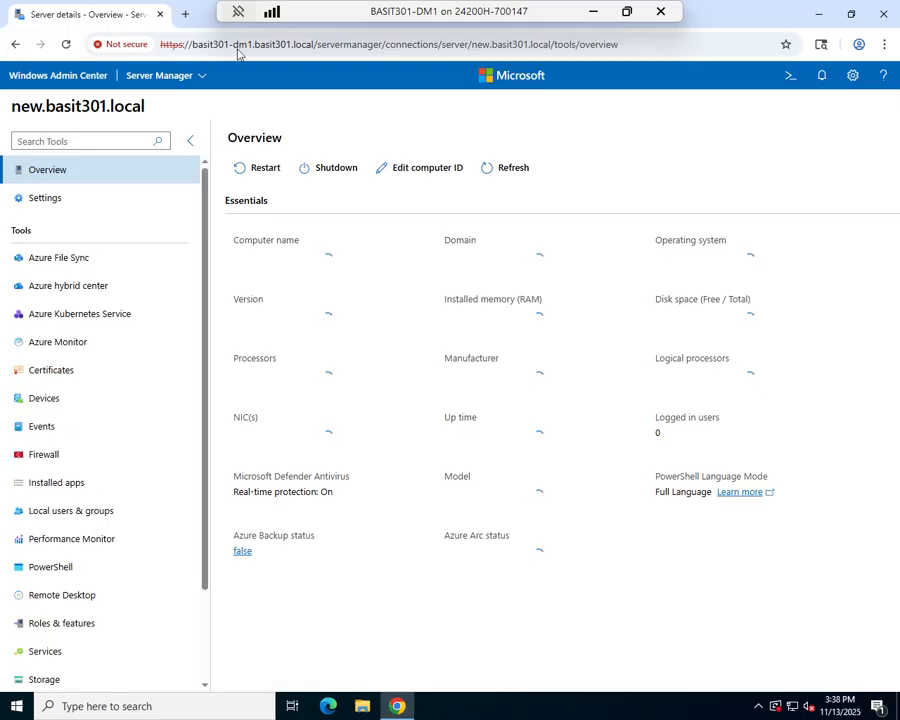
{"action": "left_click", "coordinate": [55, 540]}
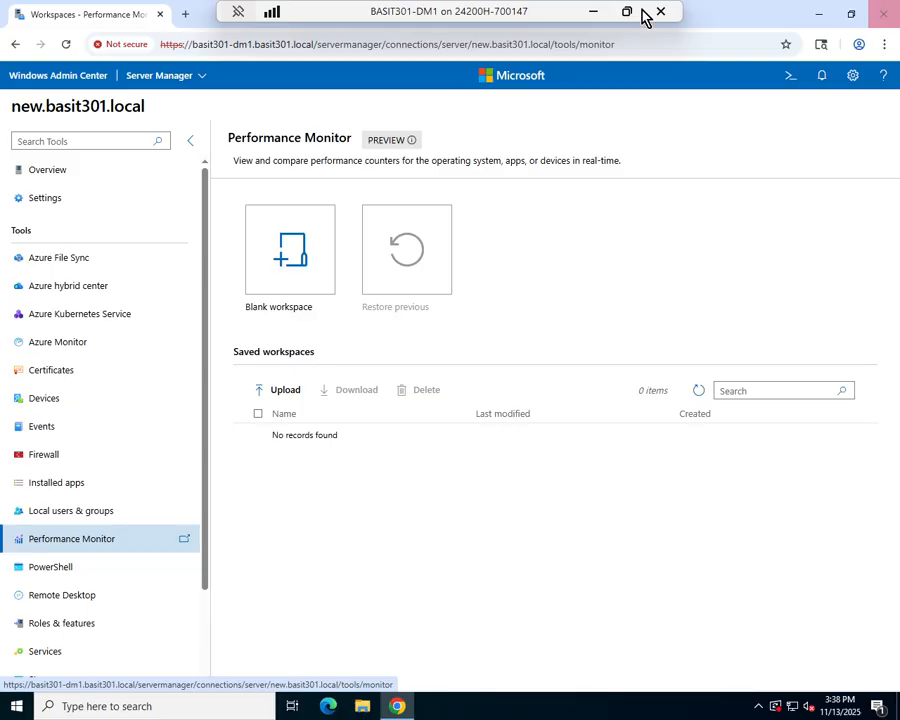
{"action": "mouse_move", "coordinate": [395, 143]}
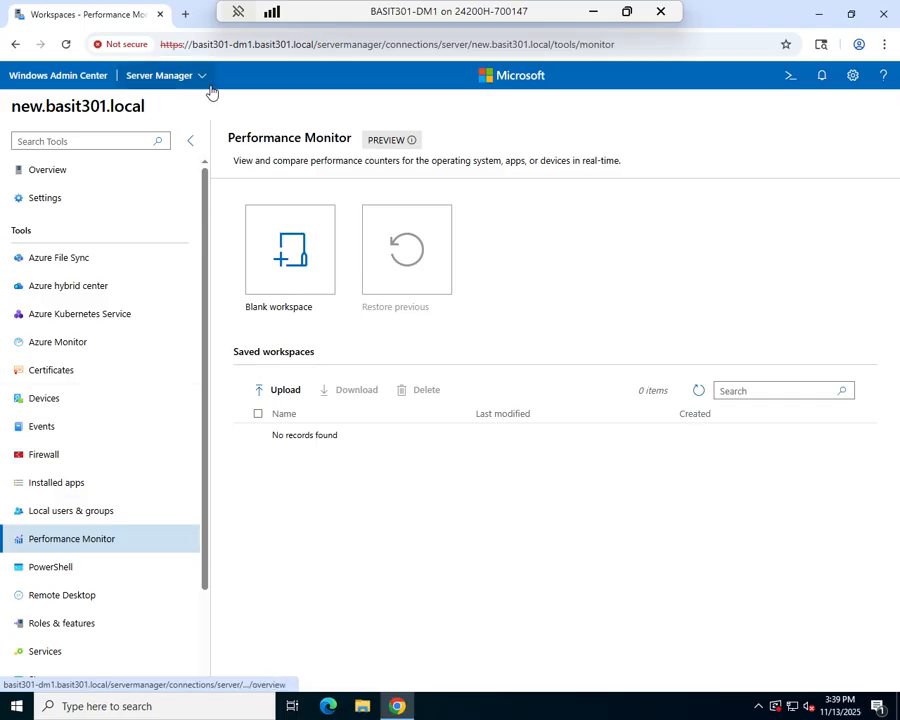
Step: Go back to Performance Monitor on basit301-dm2.basit301.local and select the saved Processor Usage workspace
{"action": "left_click", "coordinate": [165, 80]}
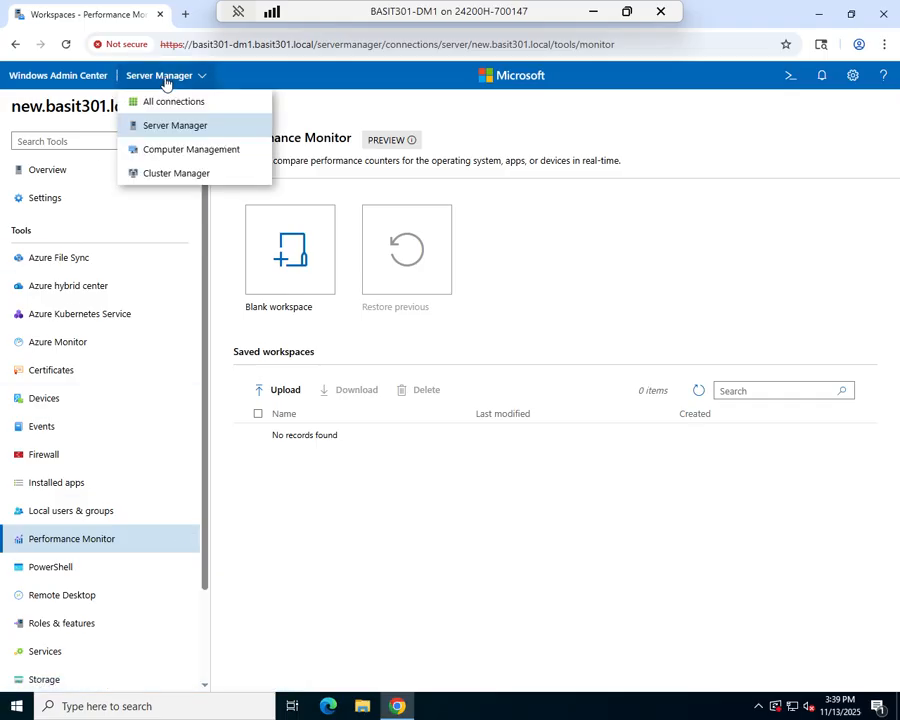
{"action": "left_click", "coordinate": [164, 124]}
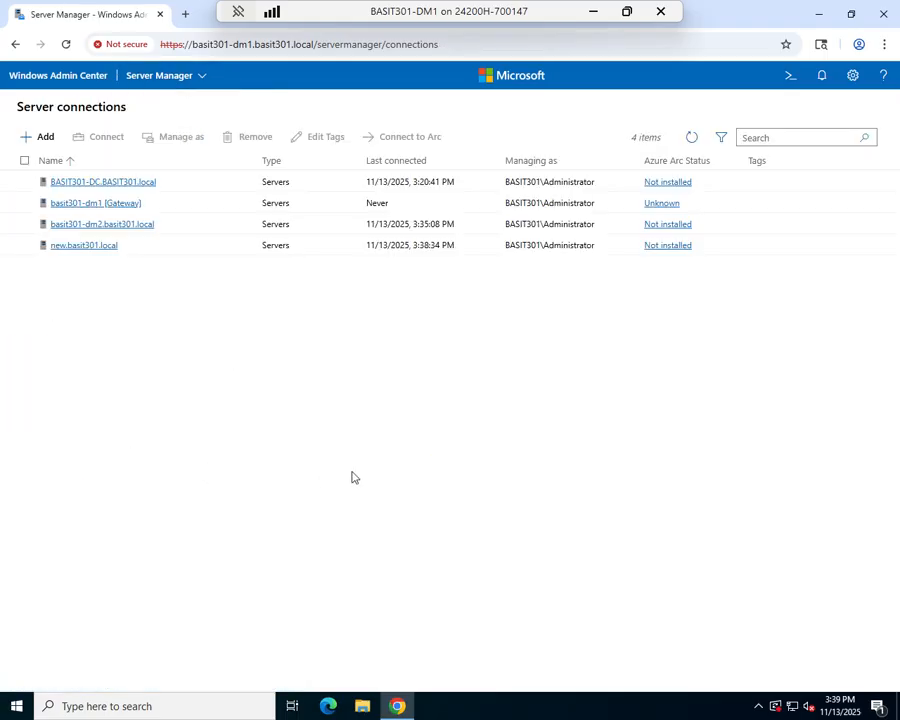
{"action": "left_click", "coordinate": [133, 228]}
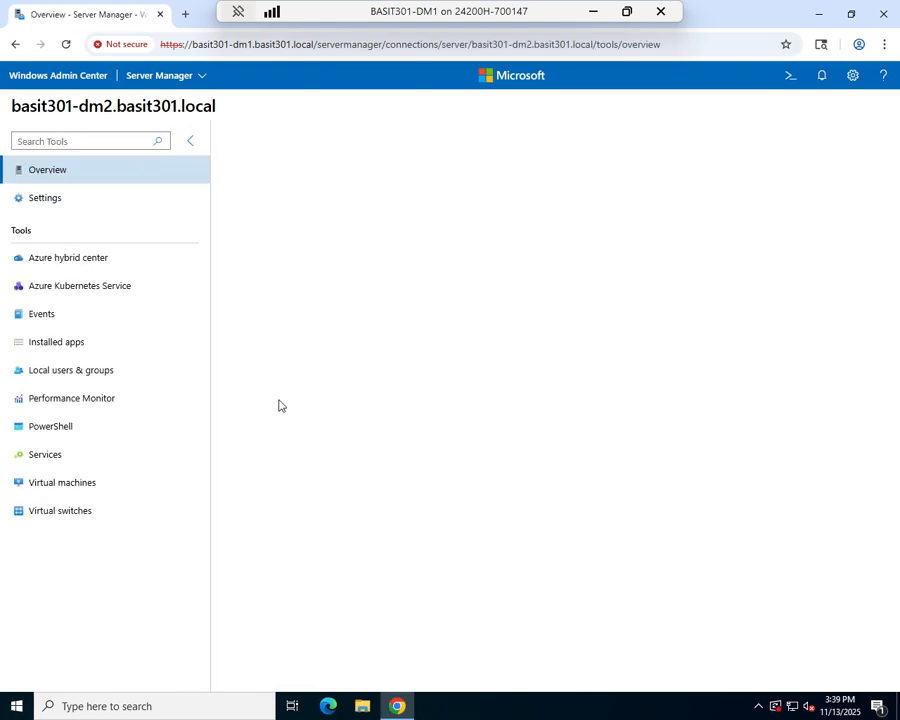
{"action": "left_click", "coordinate": [75, 401]}
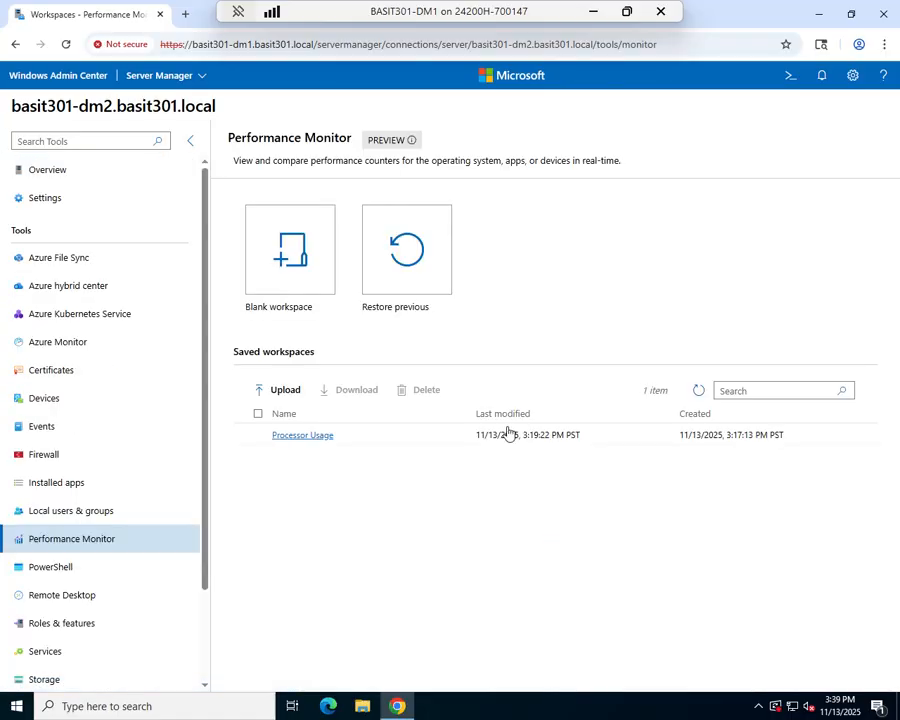
{"action": "left_click", "coordinate": [258, 438]}
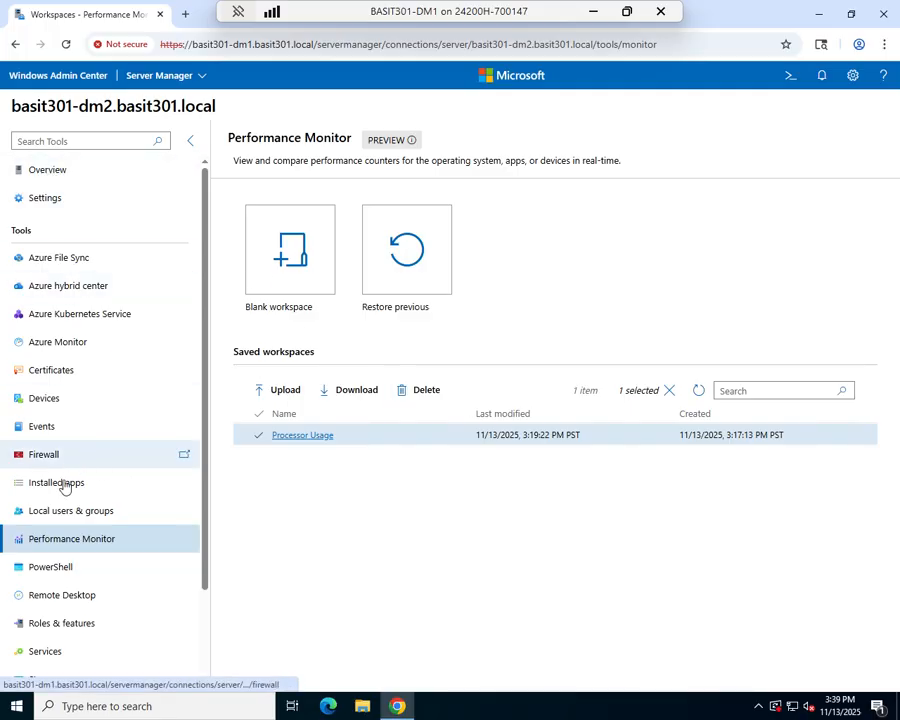
Step: Switch from basit301-dm2 to new.basit301.local and reopen Performance Monitor there
{"action": "left_click", "coordinate": [188, 85]}
{"action": "left_click", "coordinate": [170, 130]}
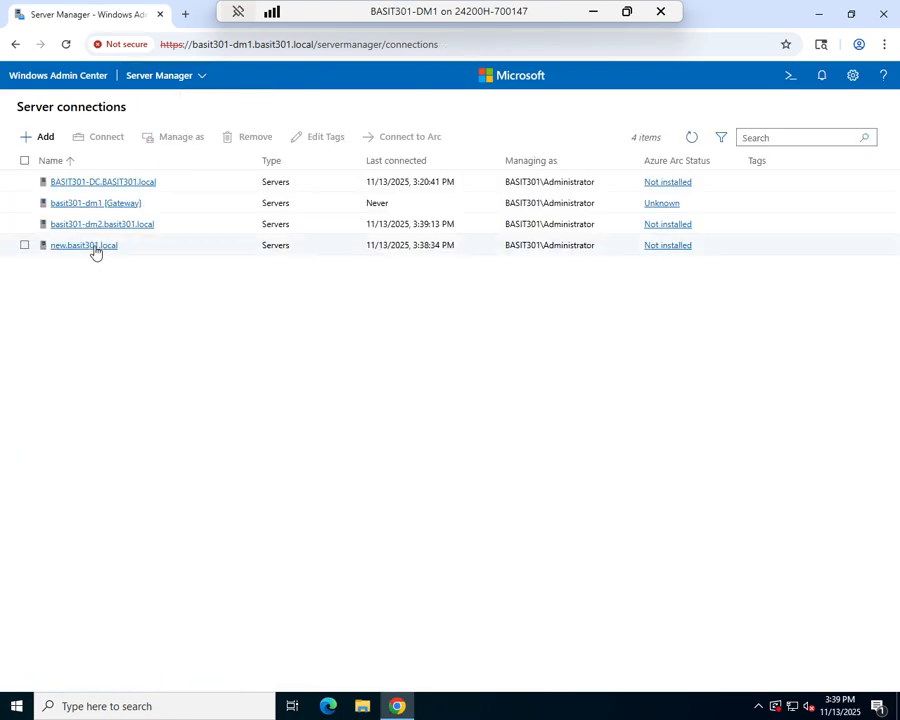
{"action": "left_click", "coordinate": [94, 248]}
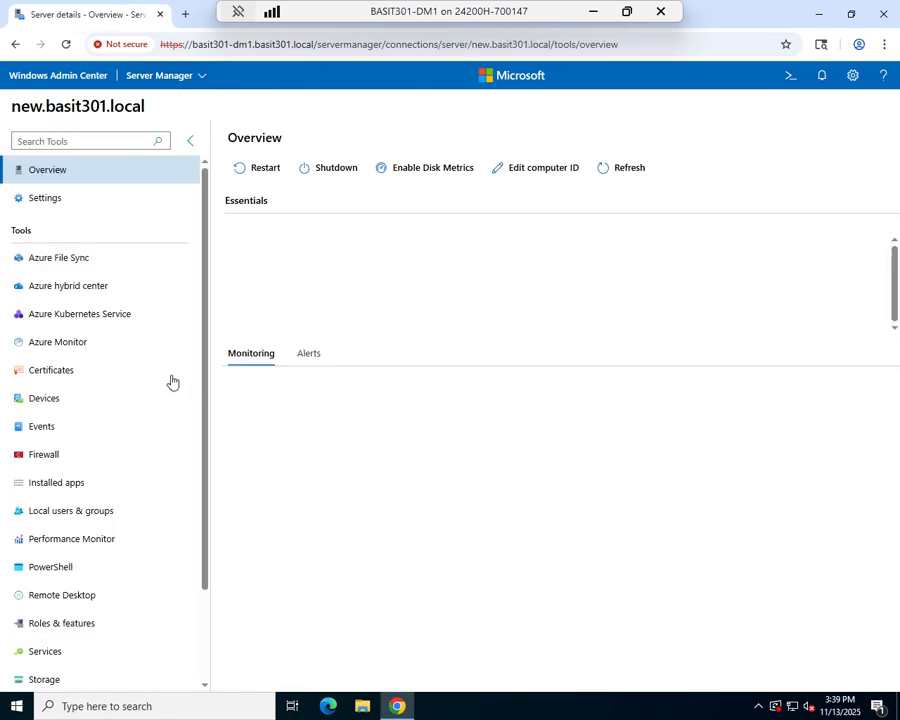
{"action": "left_click", "coordinate": [58, 545]}
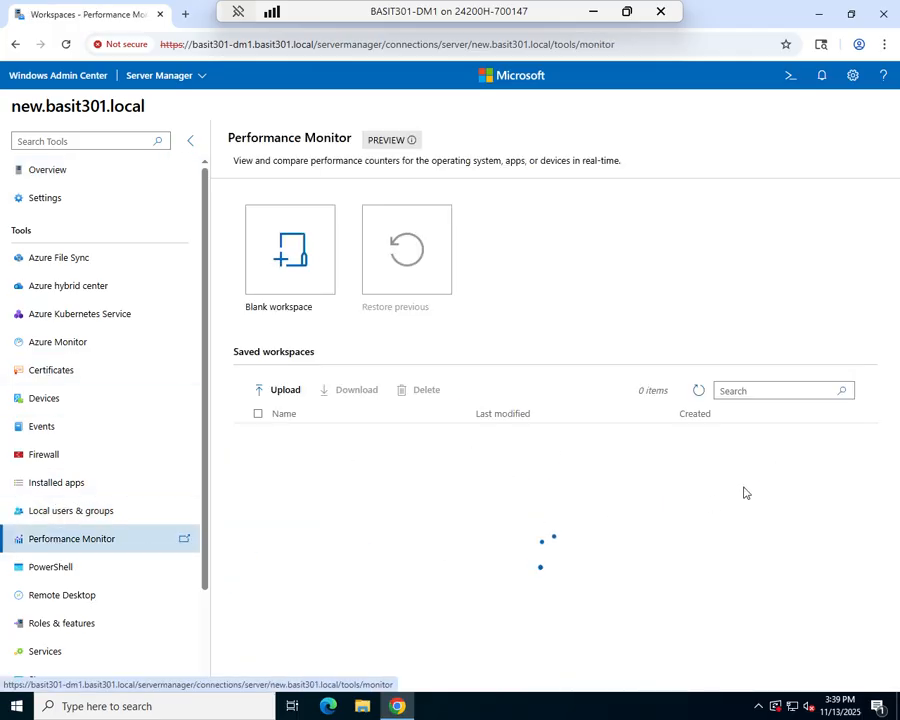
Step: Upload Processor Usage.json from Downloads as a workspace on new.basit301.local and open the imported workspace
{"action": "left_click", "coordinate": [283, 392]}
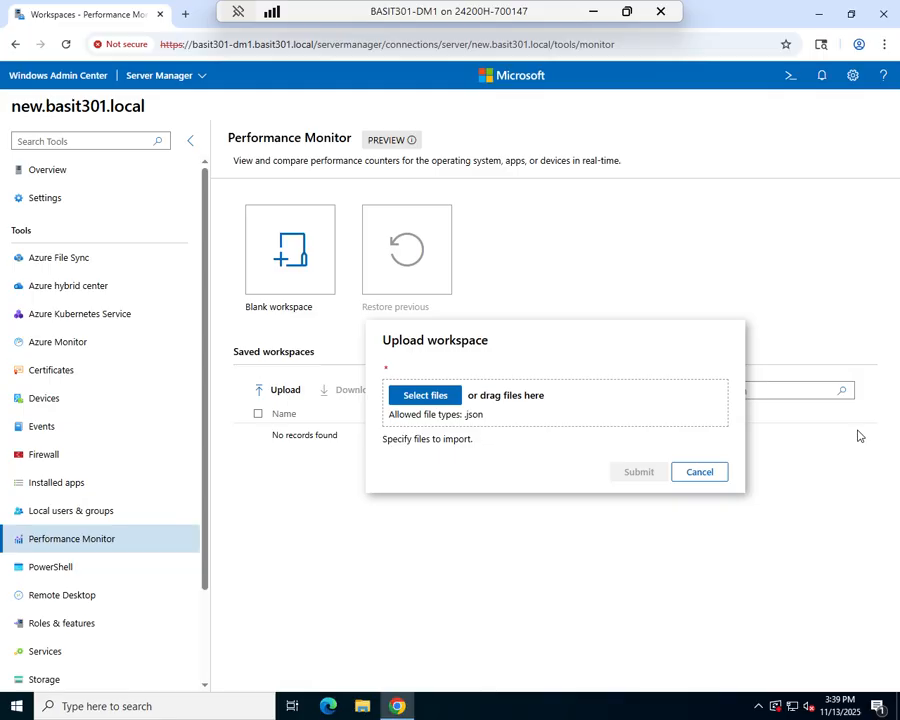
{"action": "left_click", "coordinate": [437, 403]}
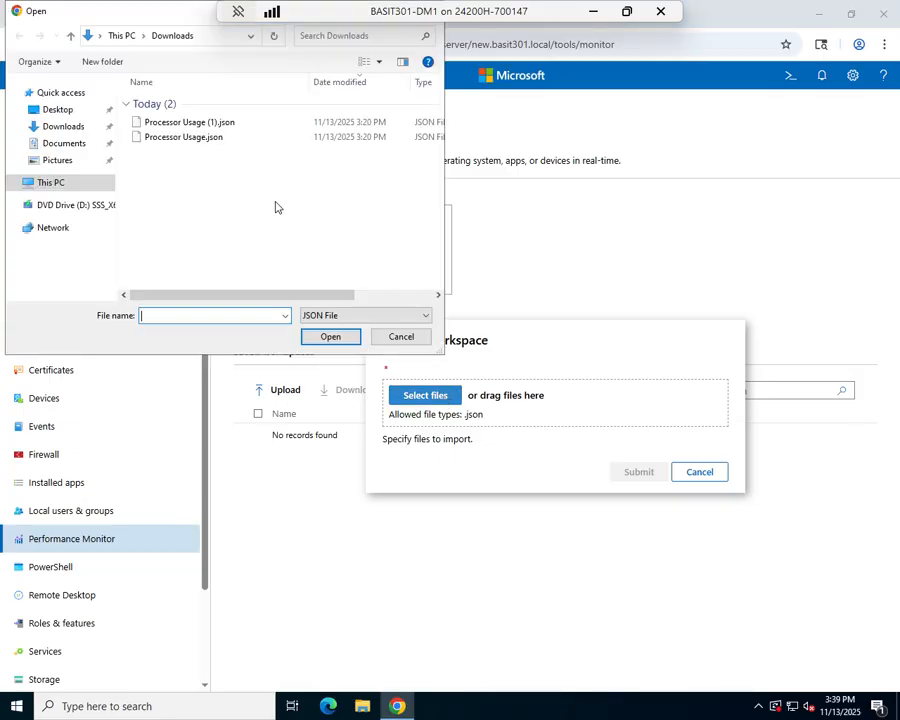
{"action": "left_click", "coordinate": [162, 141]}
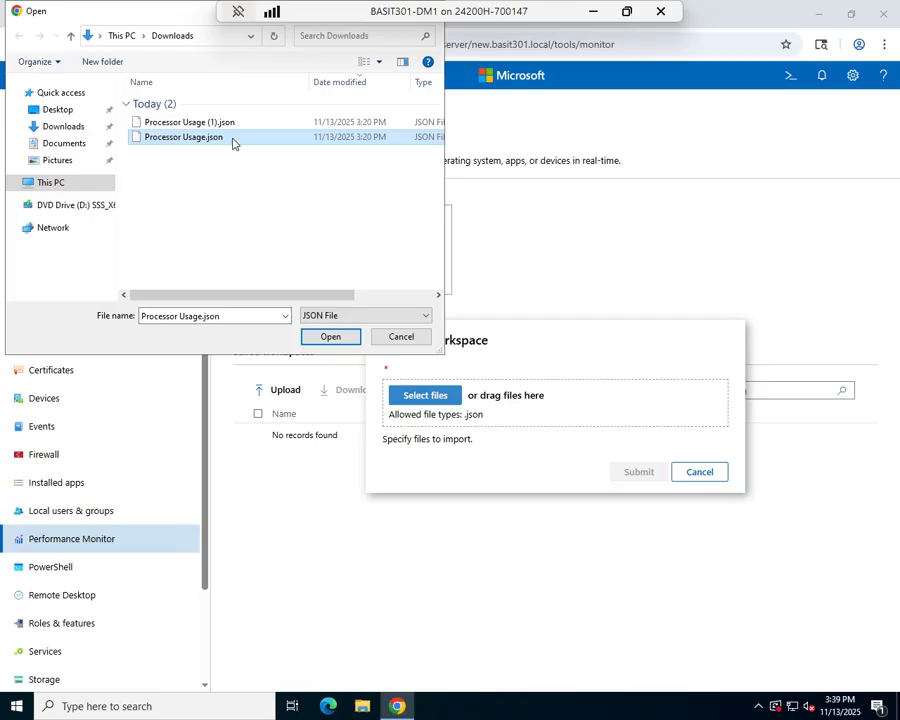
{"action": "left_click", "coordinate": [331, 337]}
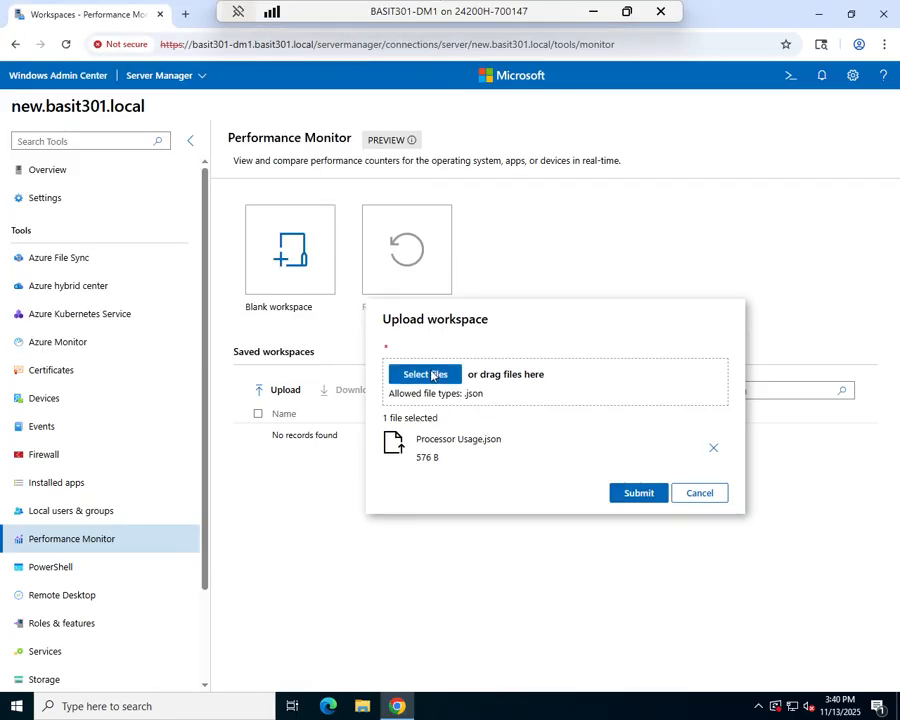
{"action": "left_click", "coordinate": [647, 495]}
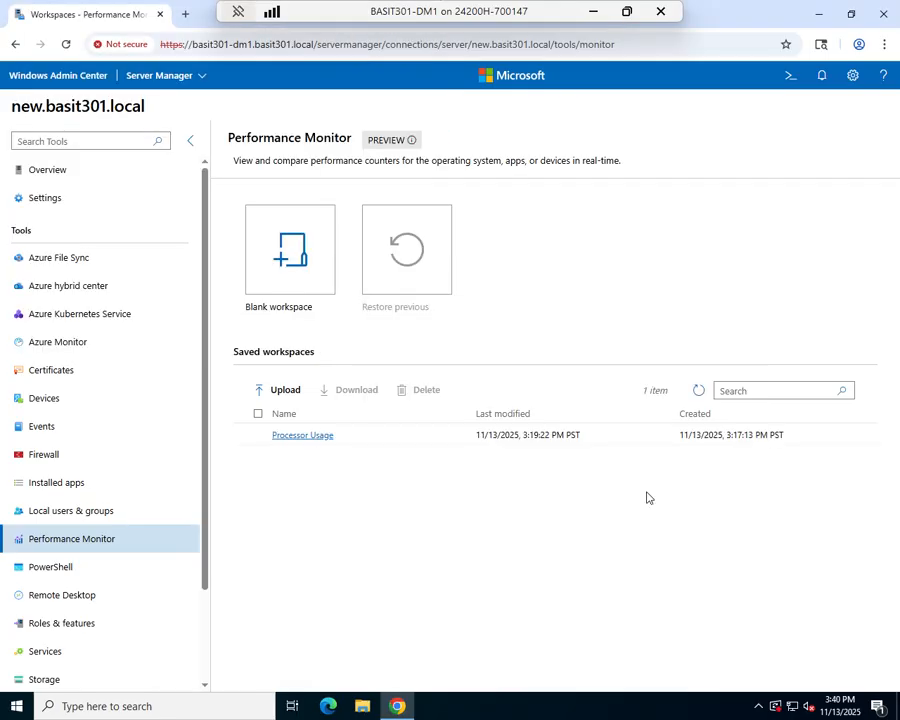
{"action": "left_click", "coordinate": [301, 436]}
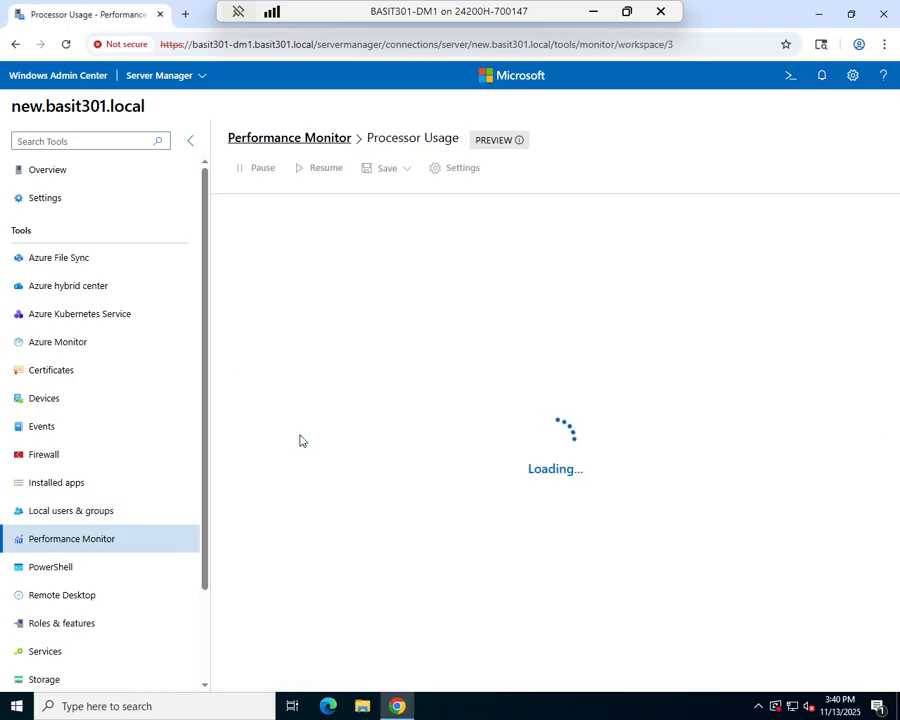